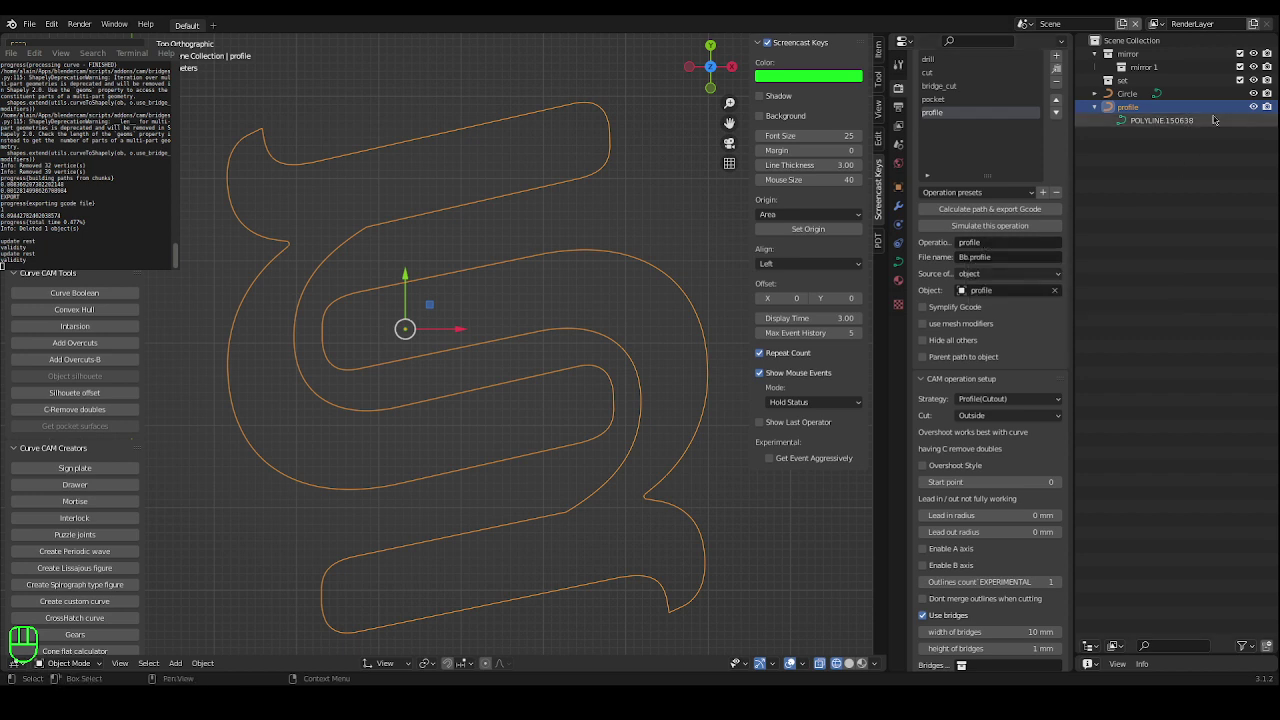
Rename the profile curve to 'contour' in the Outliner.
left_click(1160, 107)
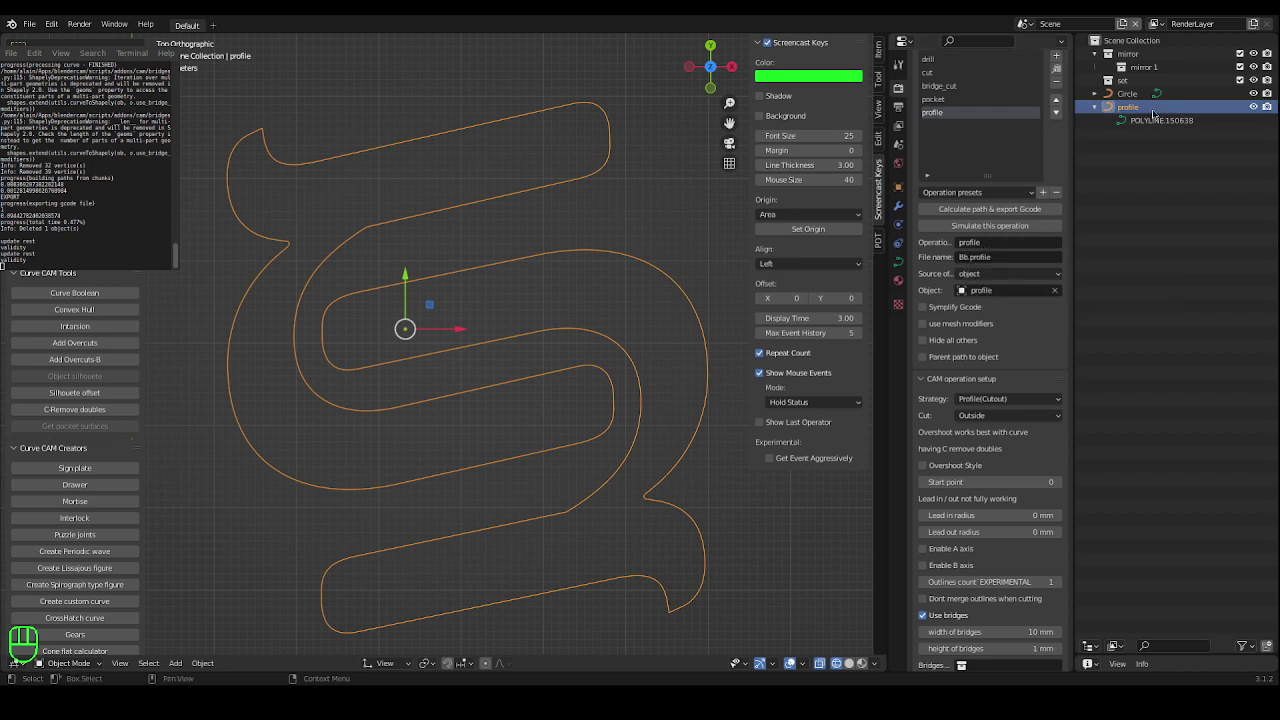
double_click(1142, 107)
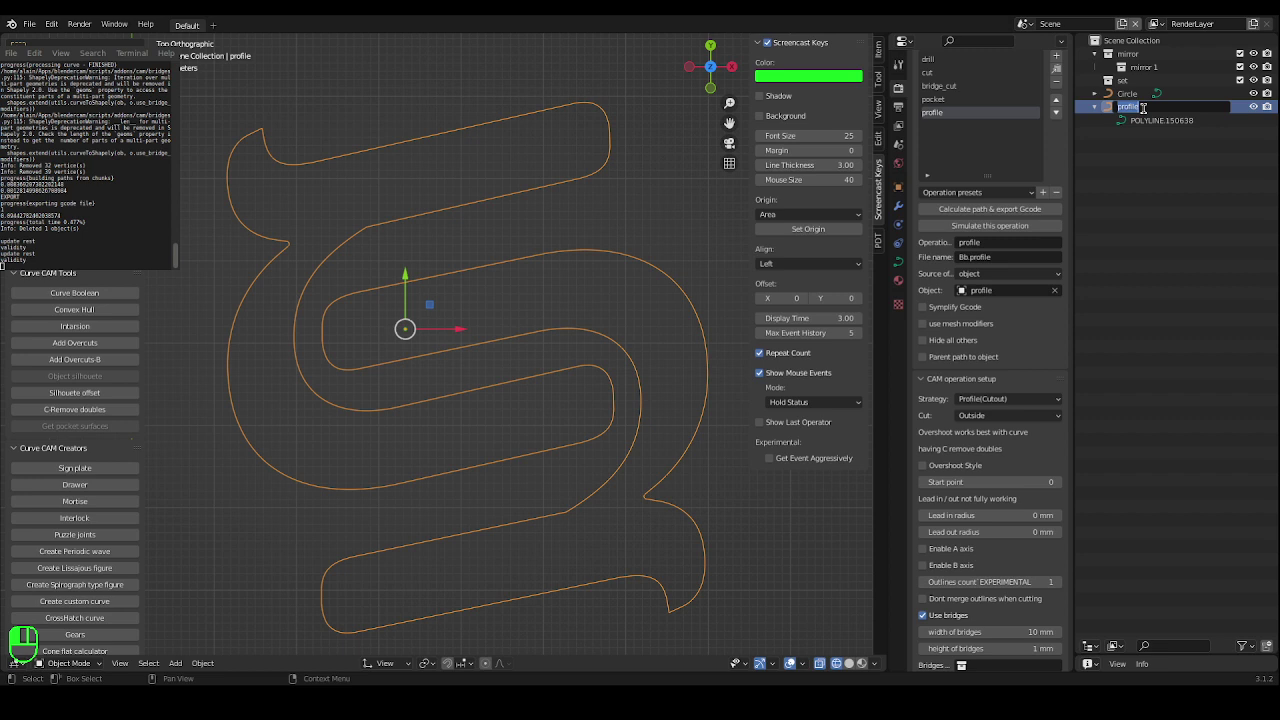
type("C")
key("BackSpace")
key("BackSpace")
type("ontour")
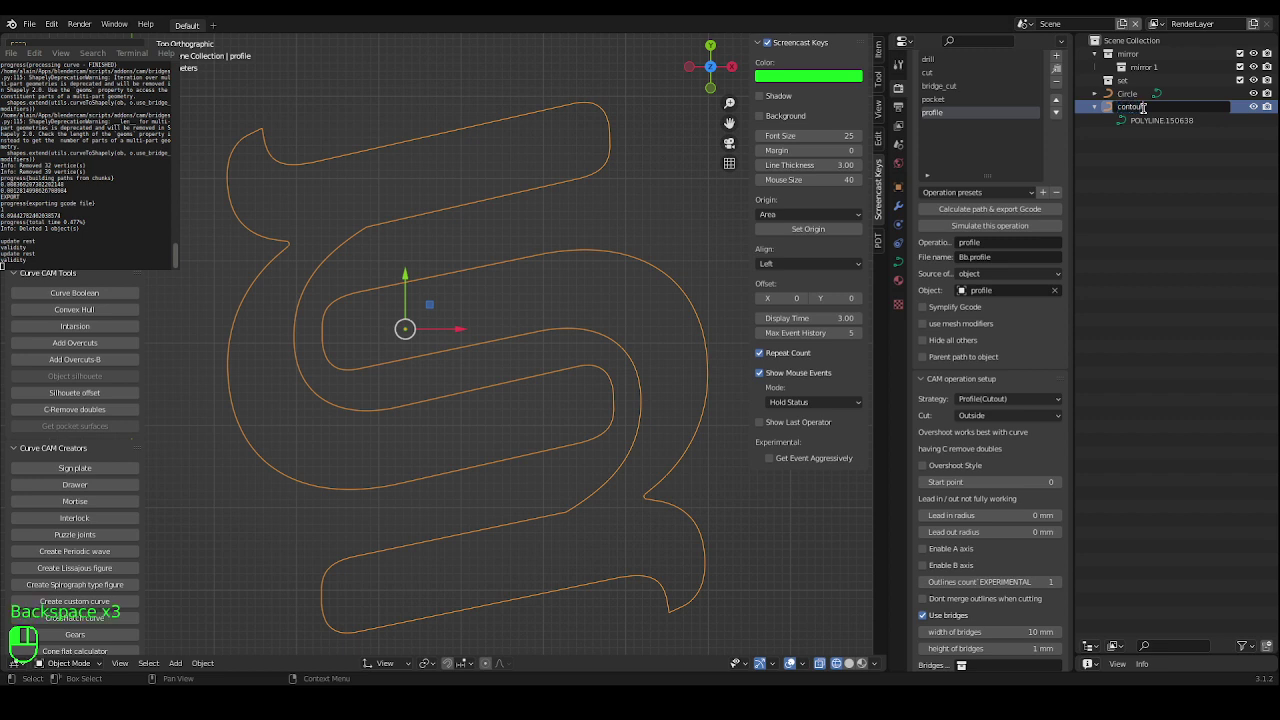
key("Return")
Set the profile operation's Object field to the contour curve.
left_click(1001, 291)
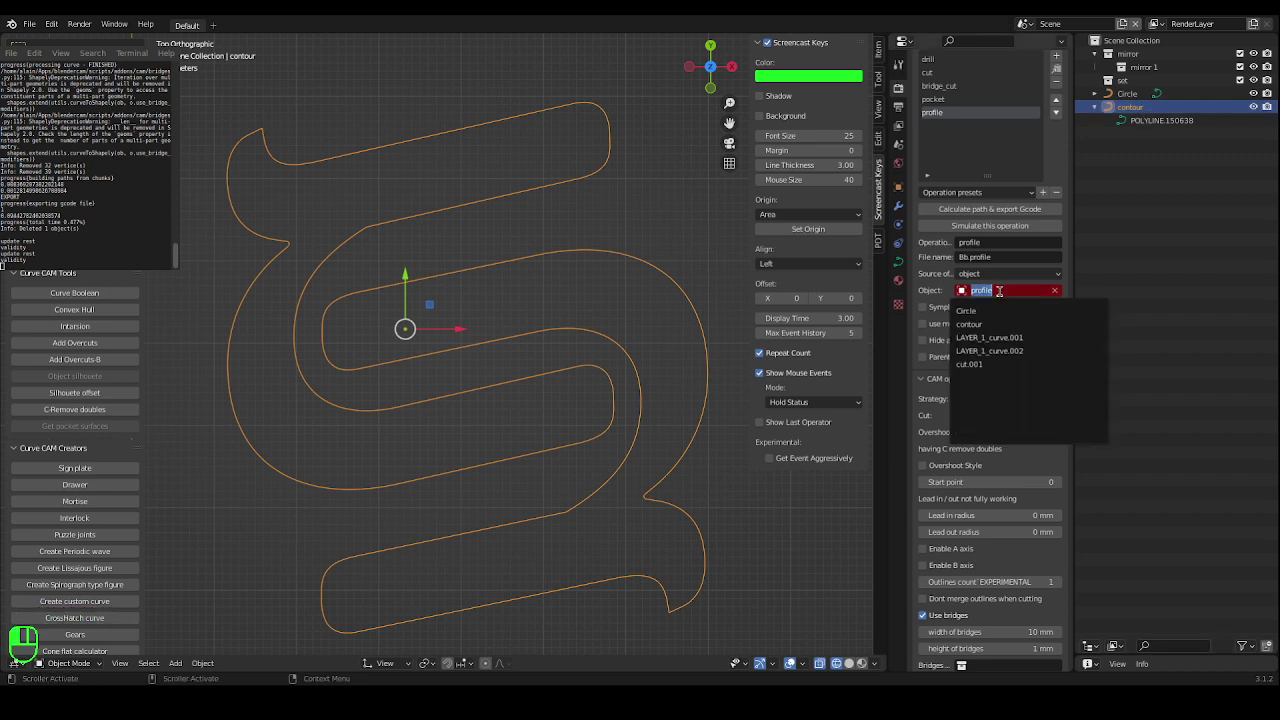
left_click(969, 324)
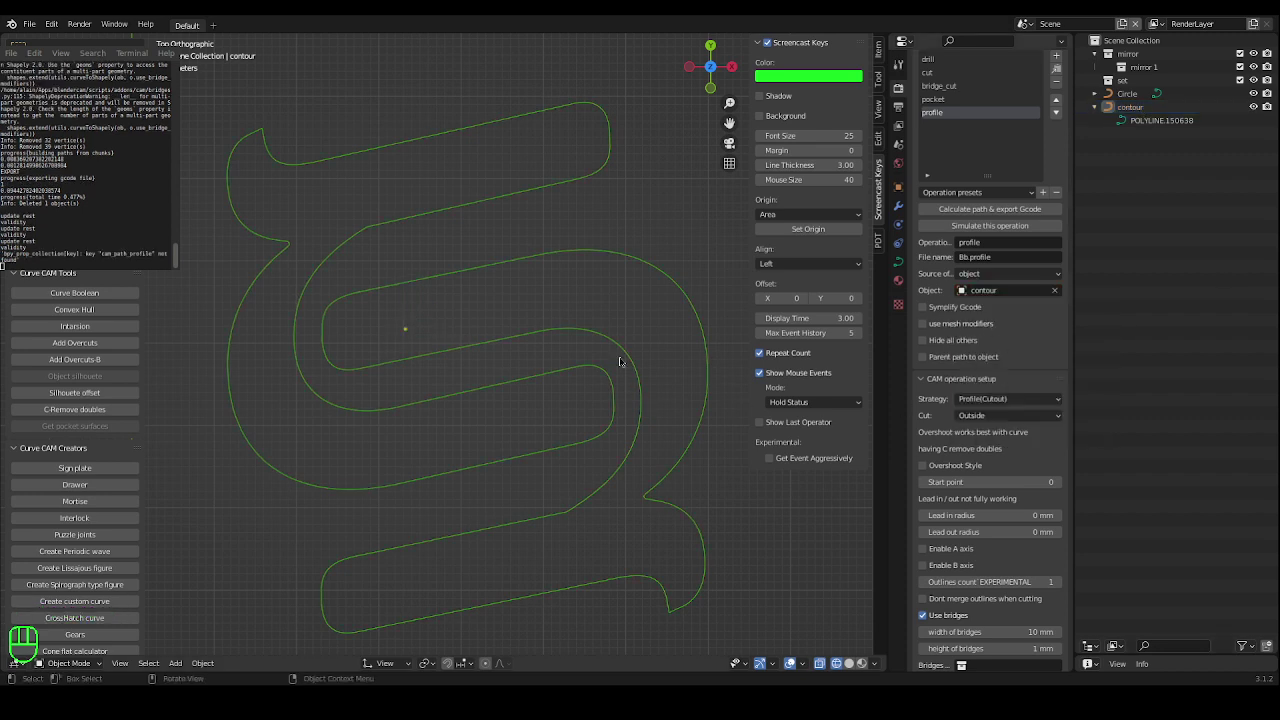
left_click(575, 249)
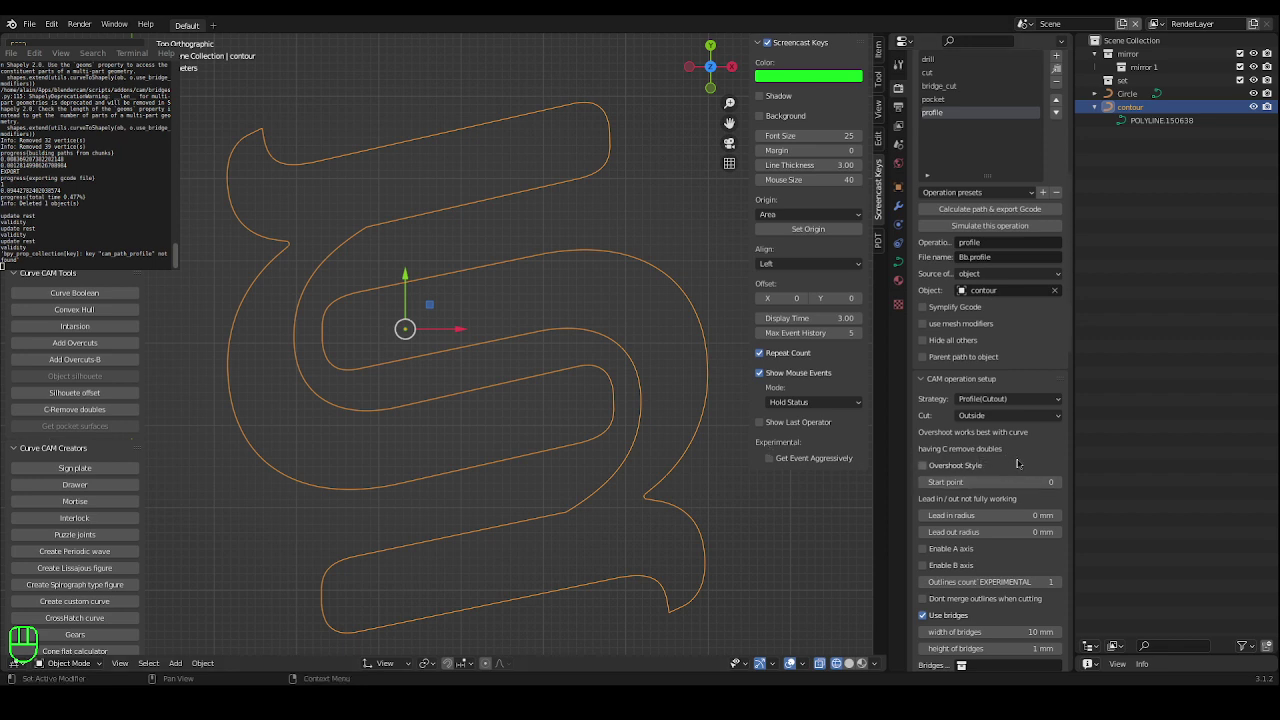
Set the bridge height to 2 mm and autogenerate bridges along the contour.
scroll(1019, 465, "down", 2)
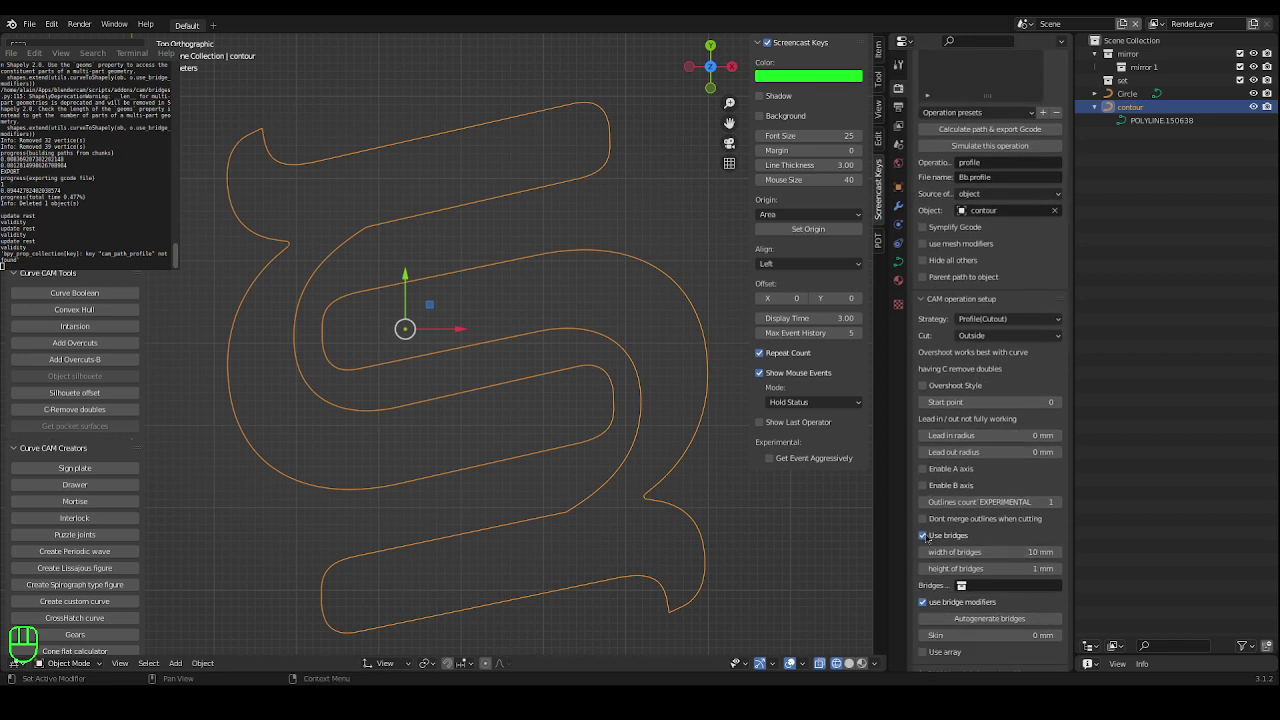
left_click(1016, 568)
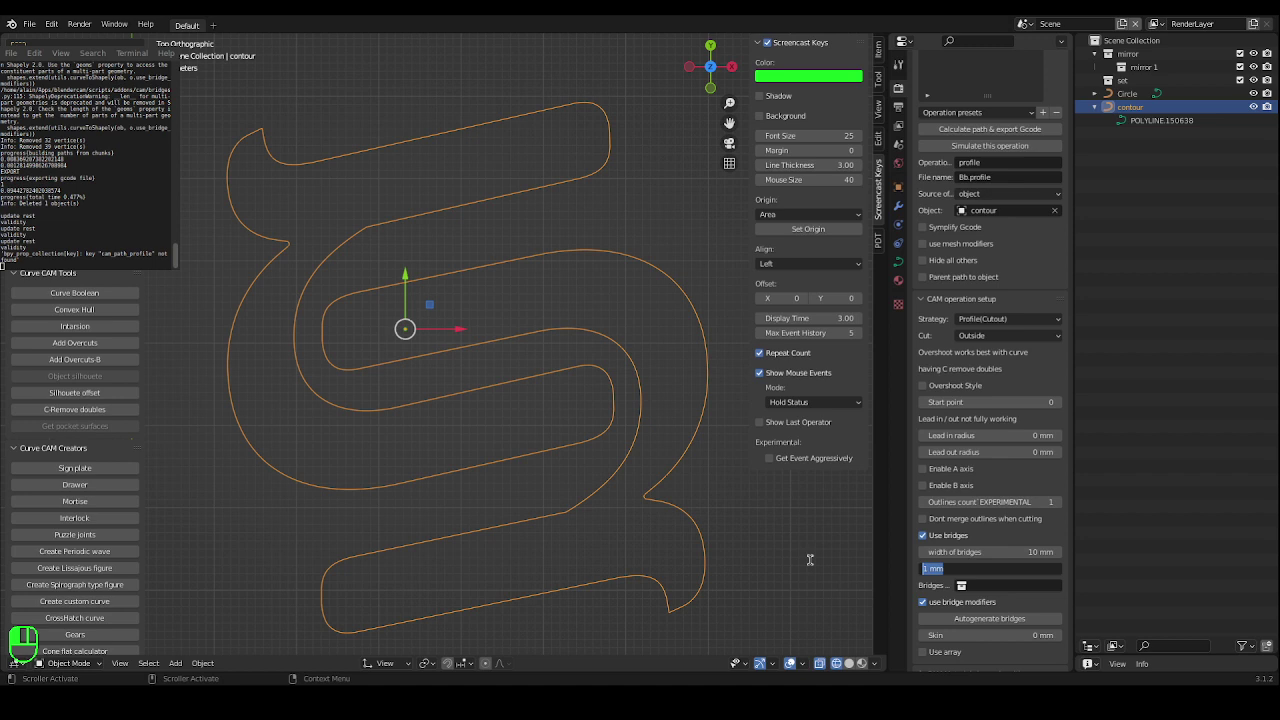
type("2")
key("Return")
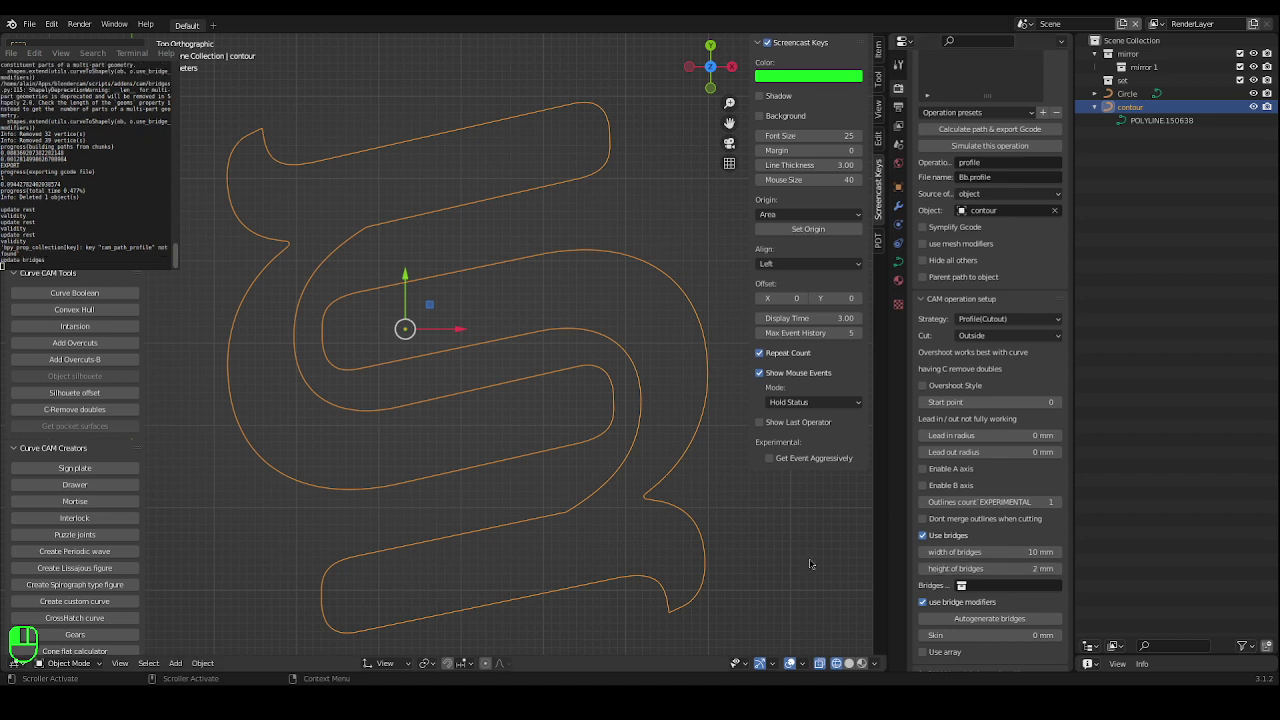
left_click(987, 620)
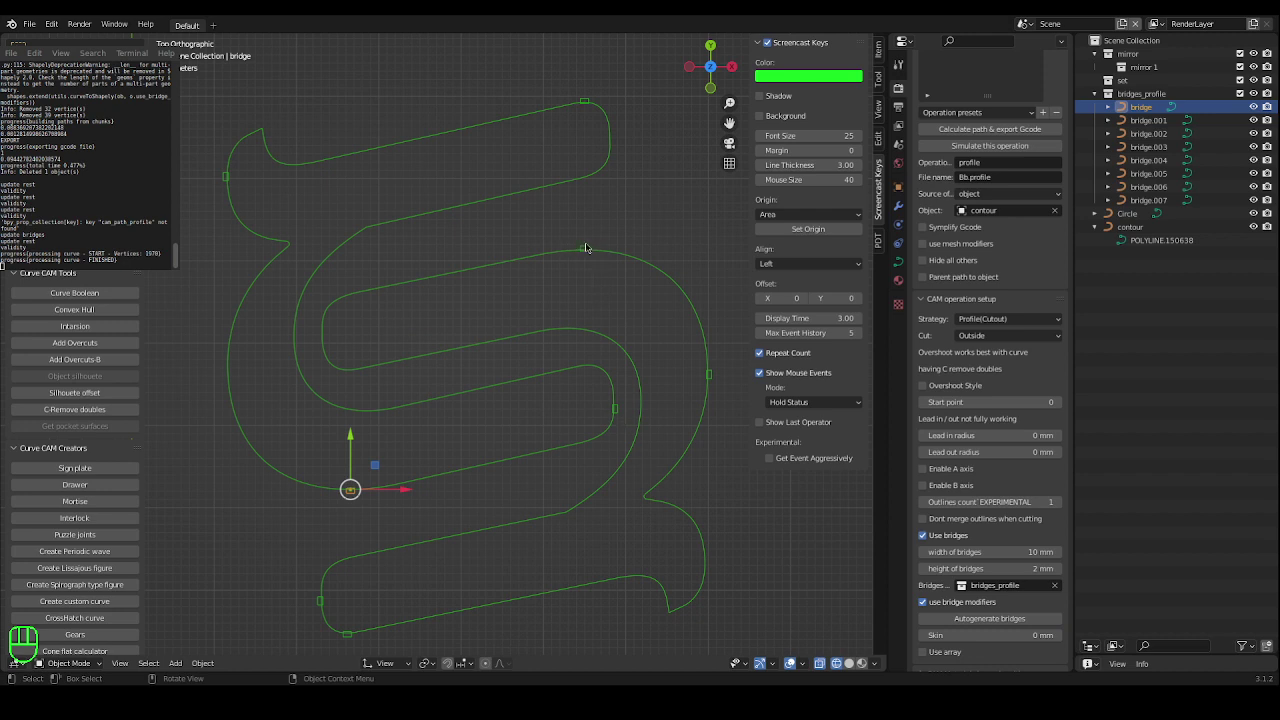
Select bridge.003 and move it toward the contour's upper-left bend.
left_click(586, 248)
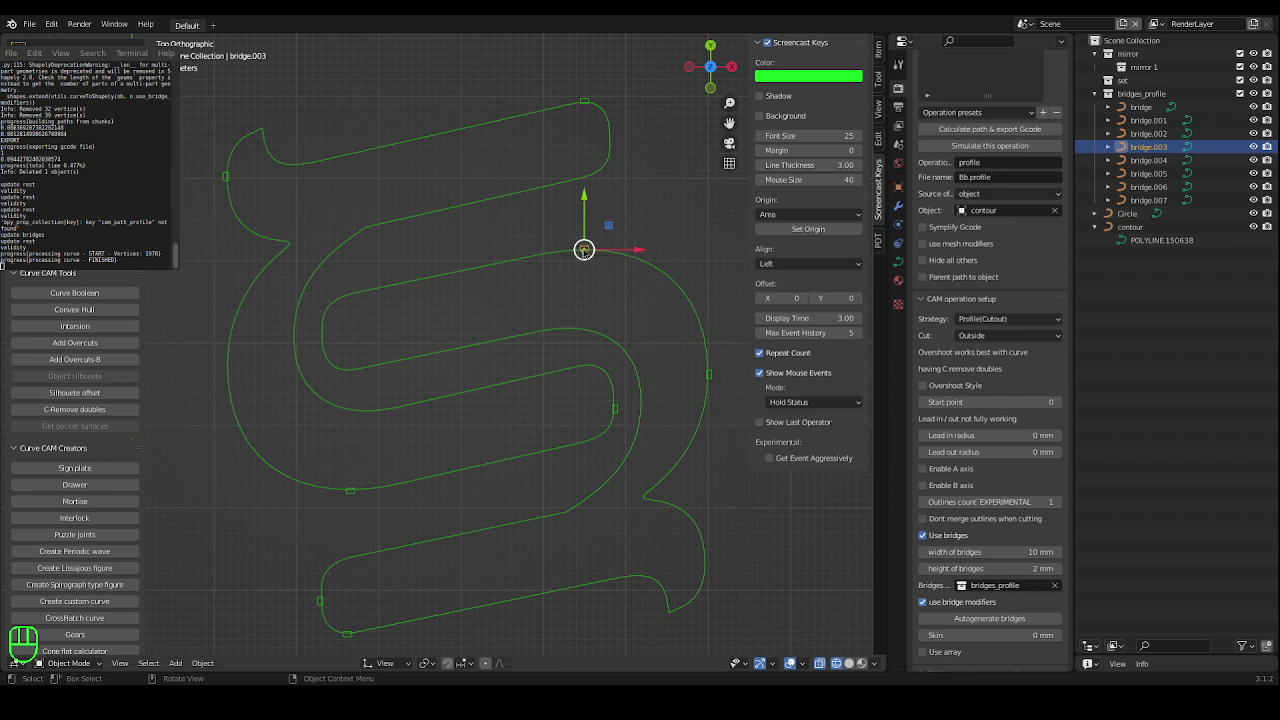
left_click_drag(584, 250, 331, 337)
scroll(350, 340, "up", 2)
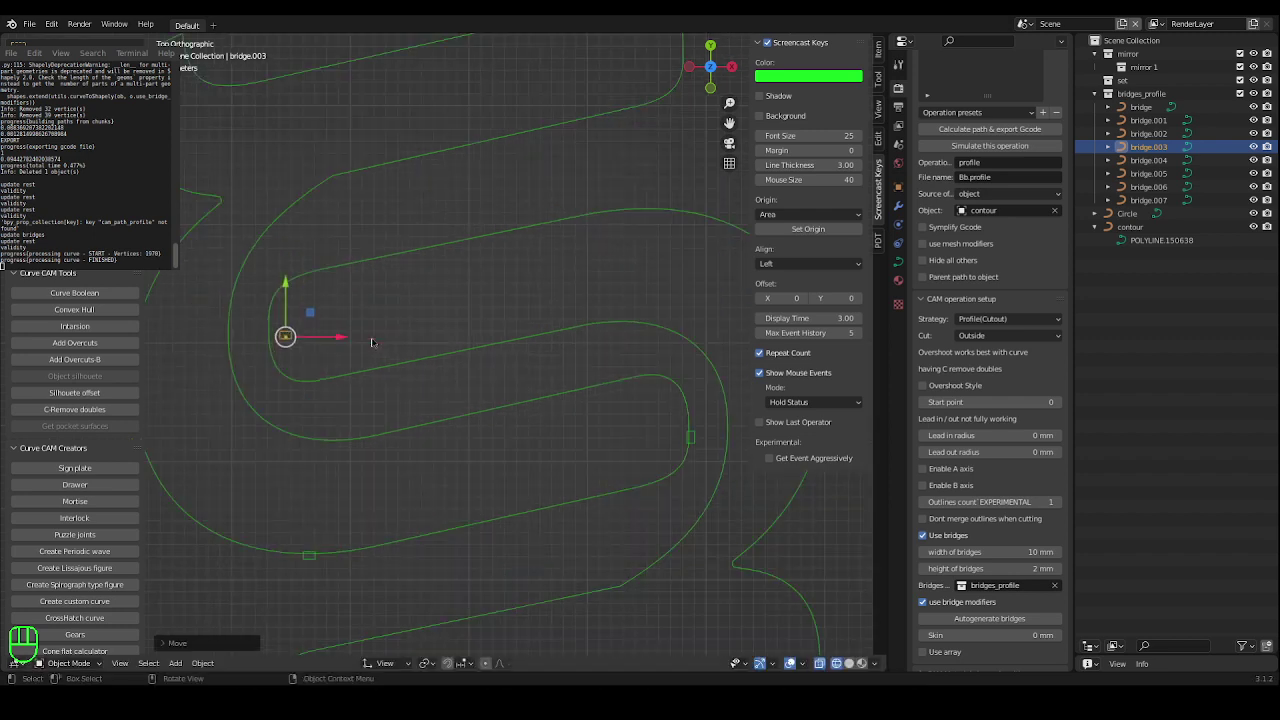
scroll(371, 343, "up", 2)
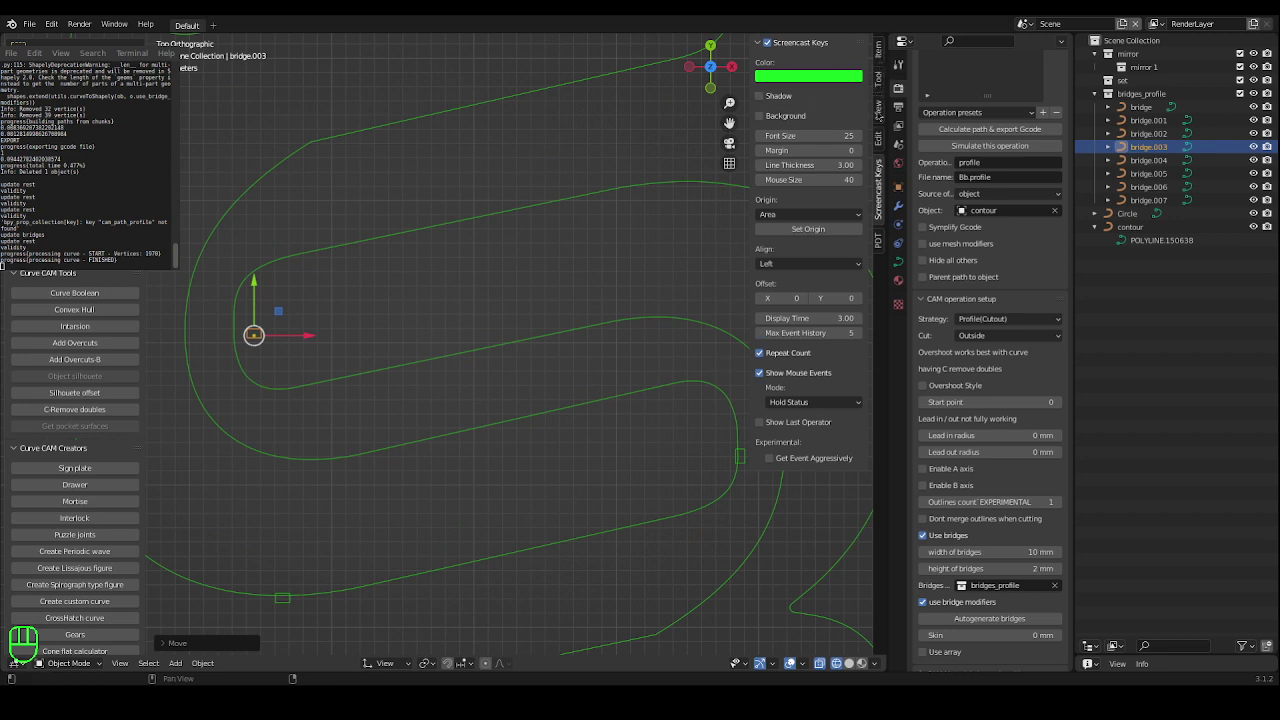
left_click(878, 52)
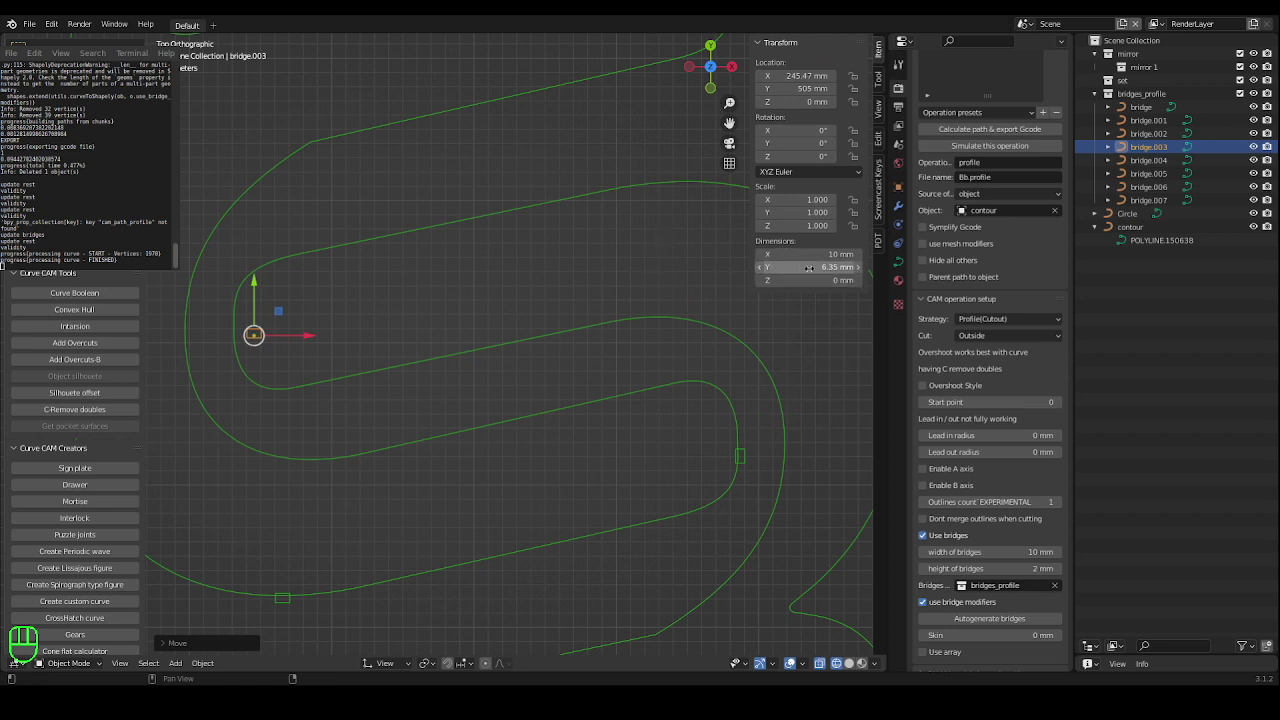
Stretch bridge.003 into a 143 mm bar, rotate it to 100° and nudge it across the bend.
key("Tab")
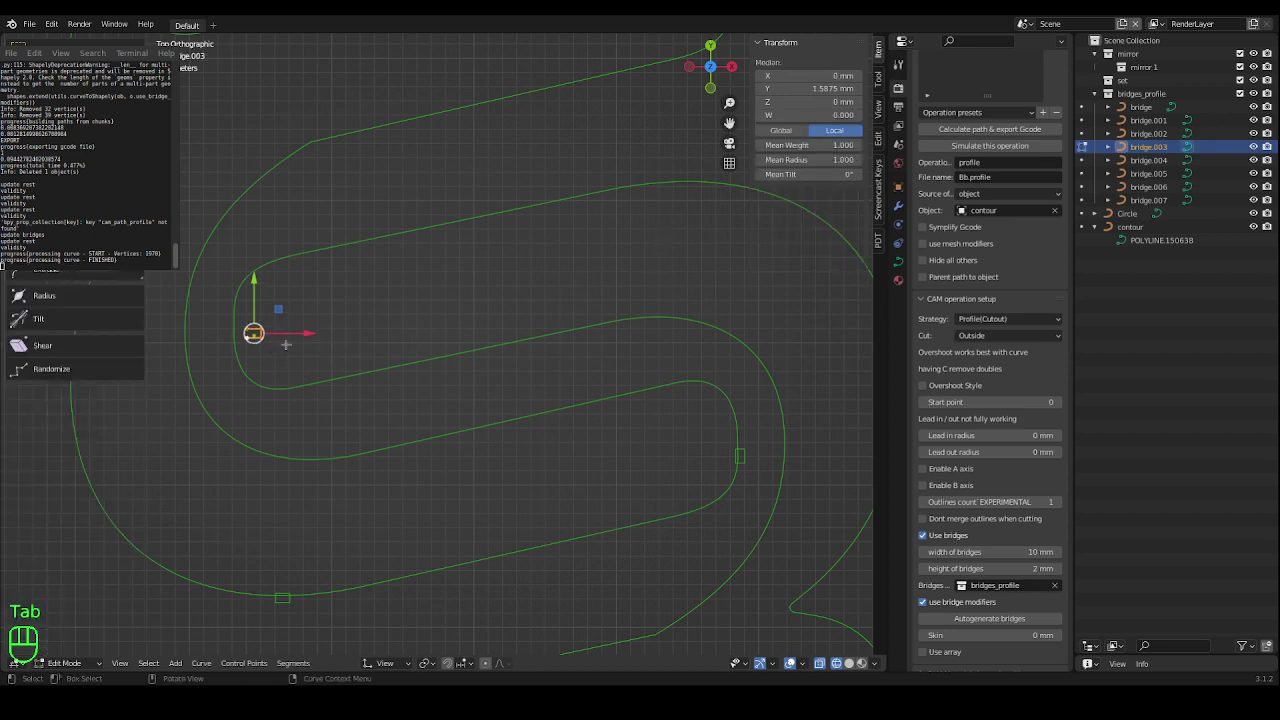
left_click_drag(255, 318, 270, 72)
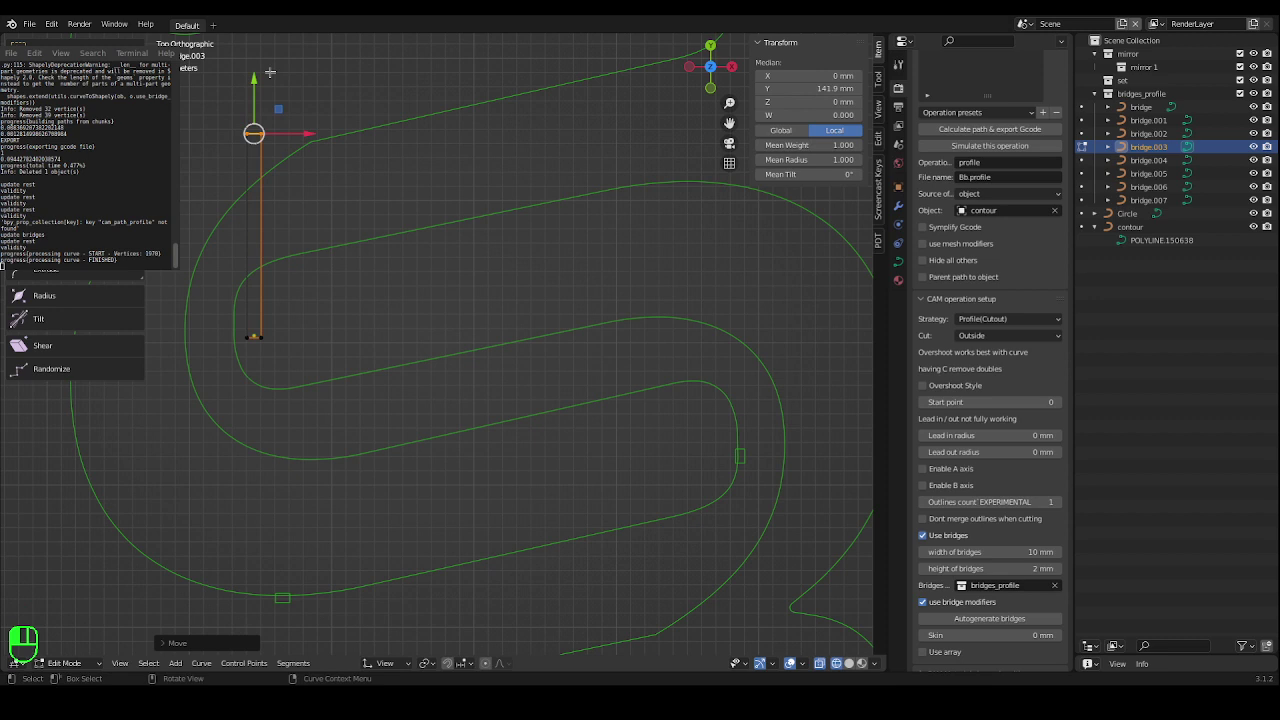
scroll(368, 378, "down", 4)
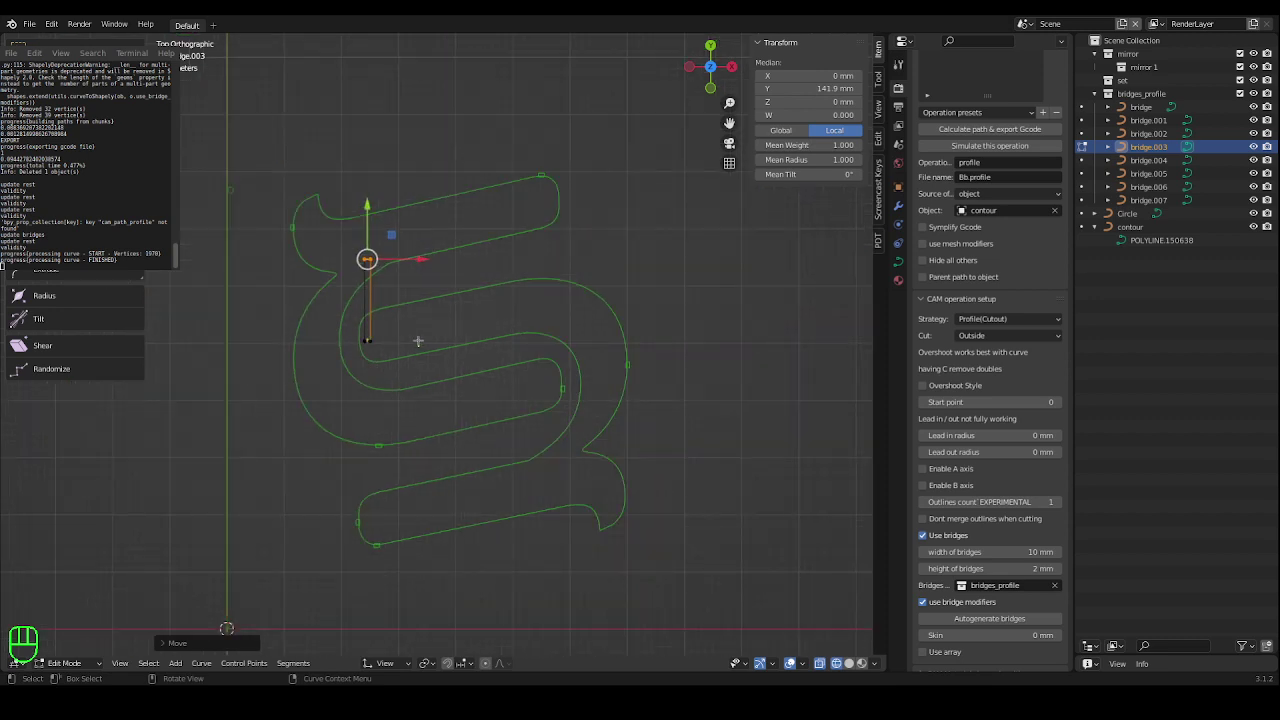
key("Tab")
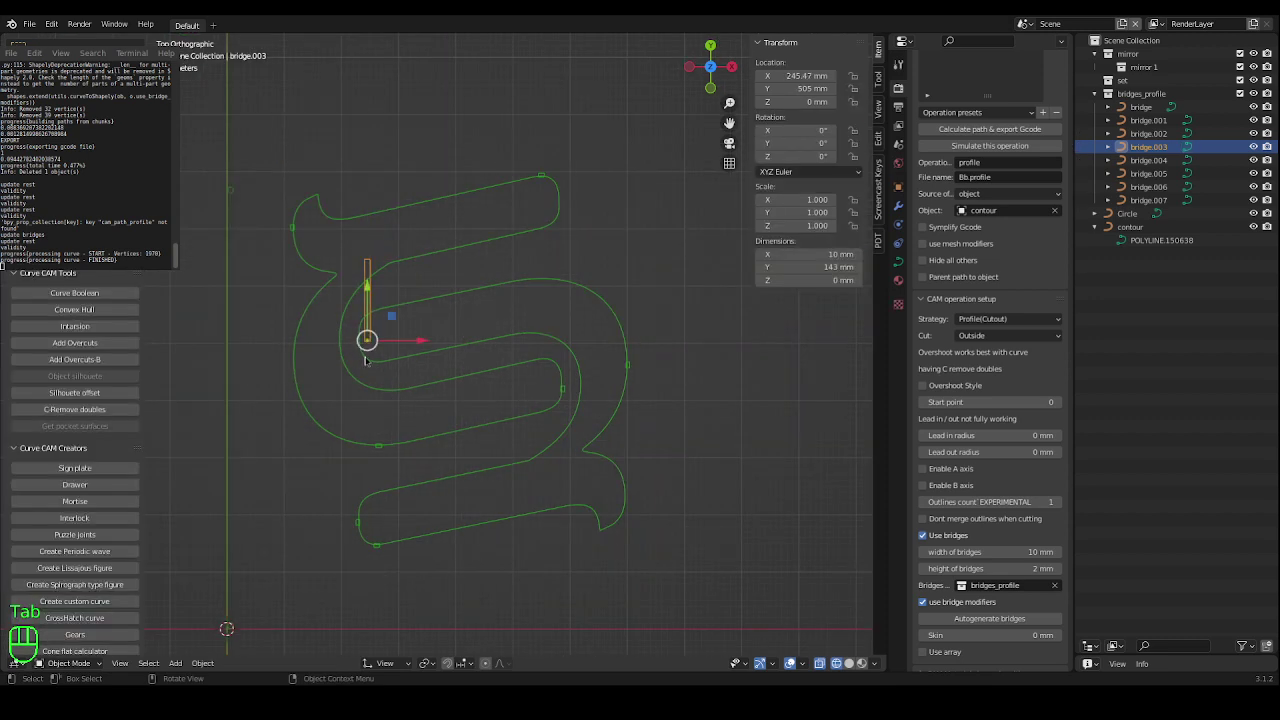
key("r")
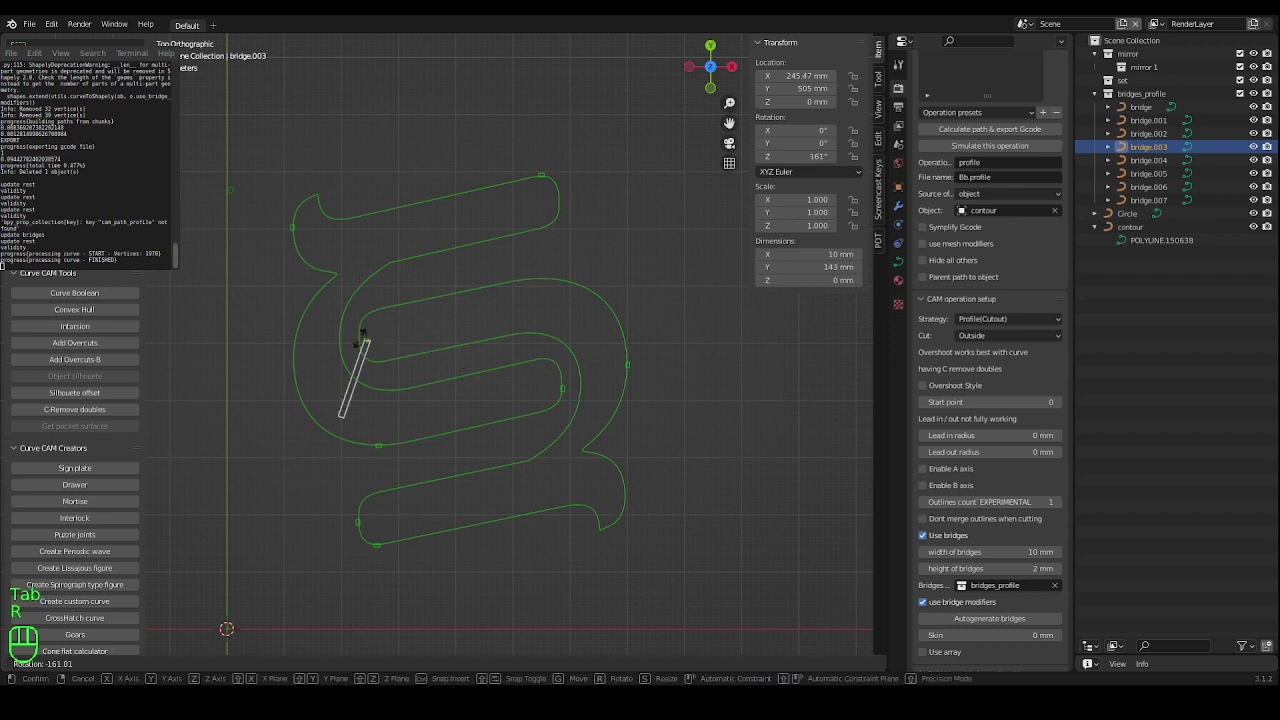
left_click(370, 209)
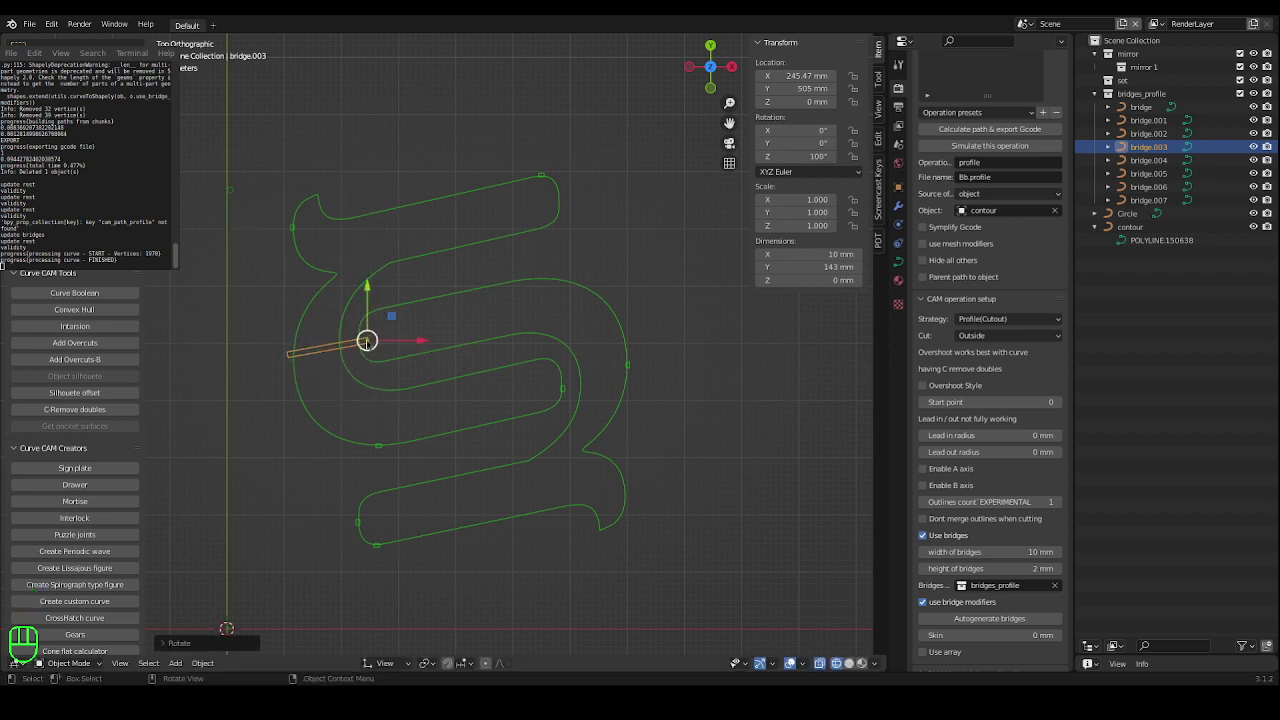
left_click_drag(364, 340, 364, 338)
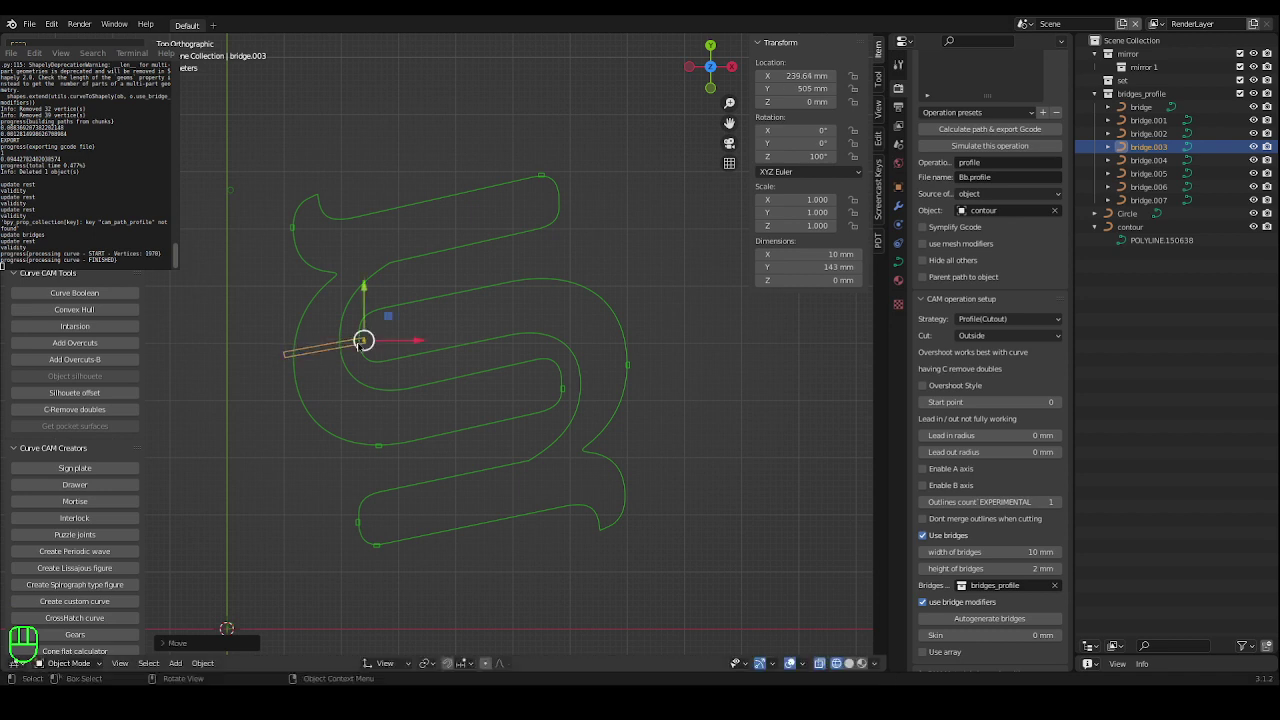
scroll(404, 361, "up", 4)
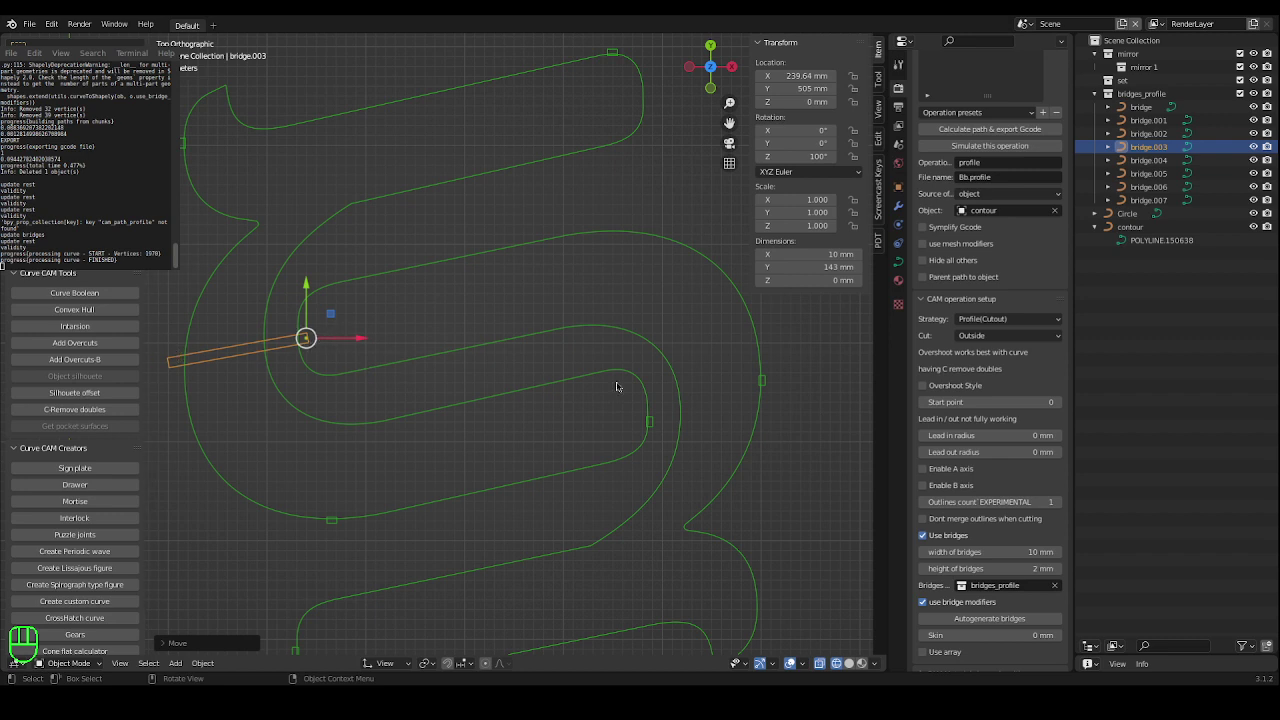
Duplicate the long bridge and place the copy across the right curve.
key("shift")
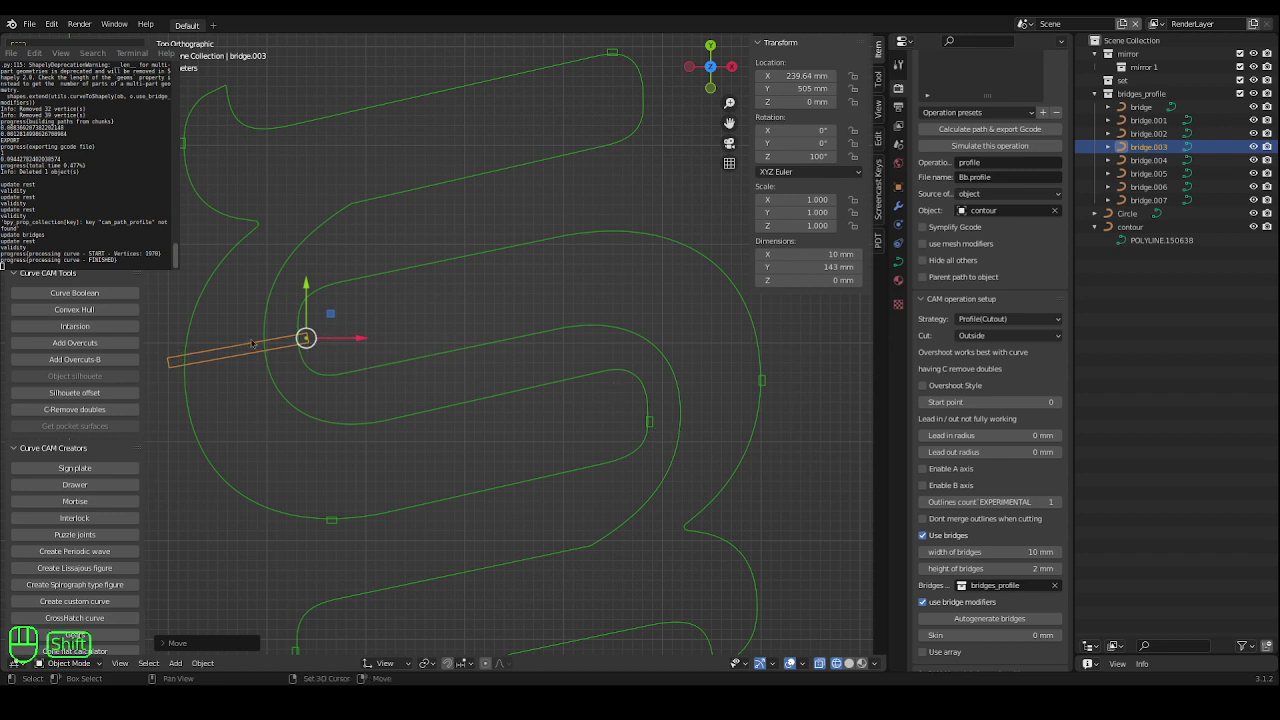
key("shift+d")
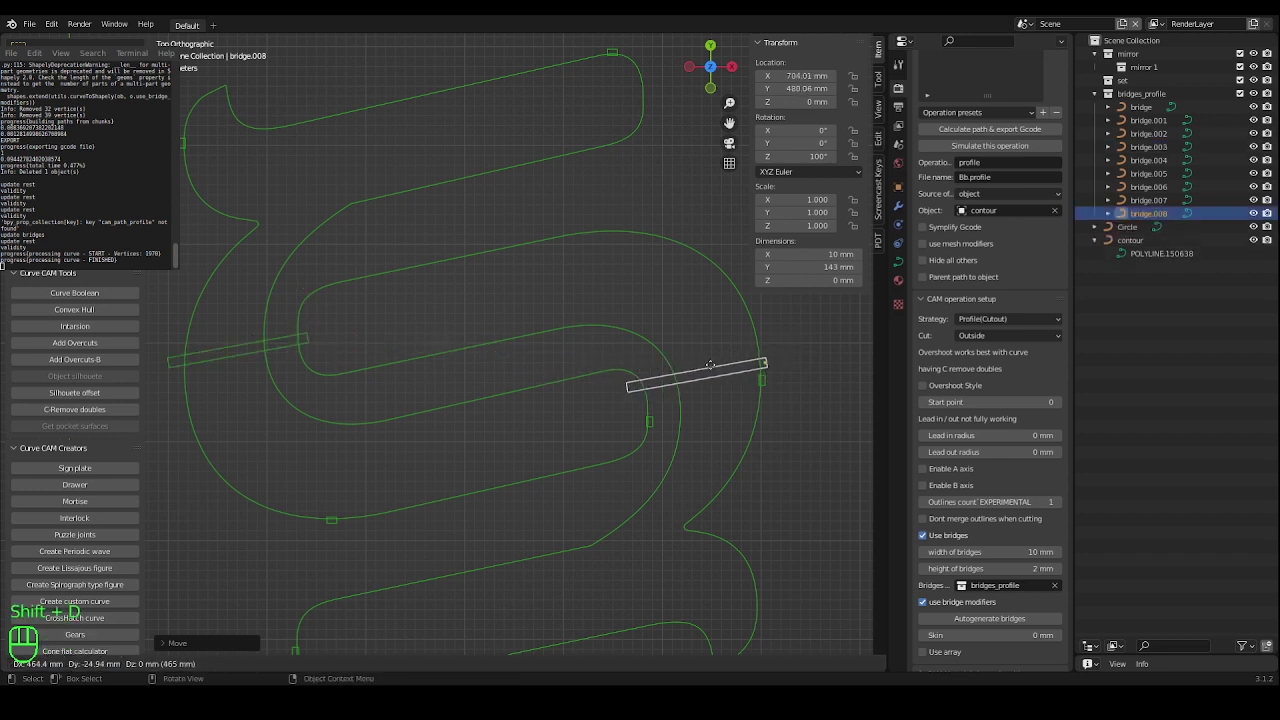
left_click(716, 363)
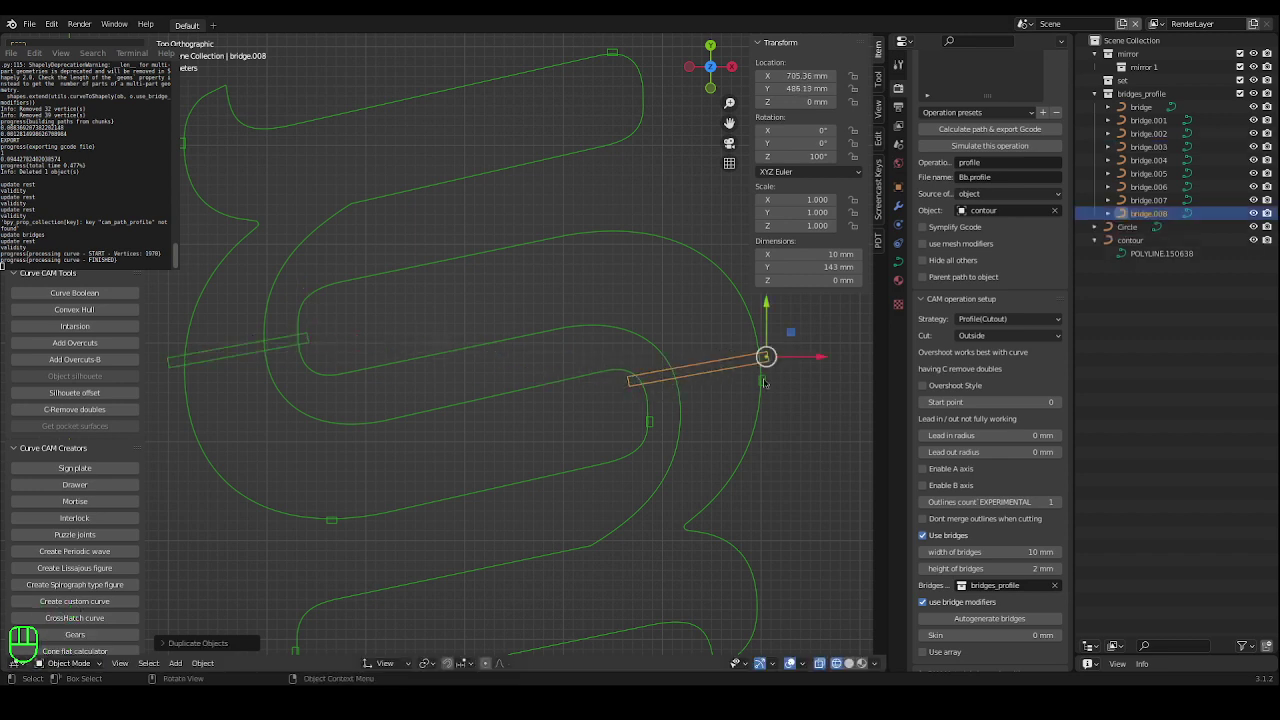
Delete the two short right-hand bridges and the lower bridge.004.
left_click(764, 384)
left_click(766, 381)
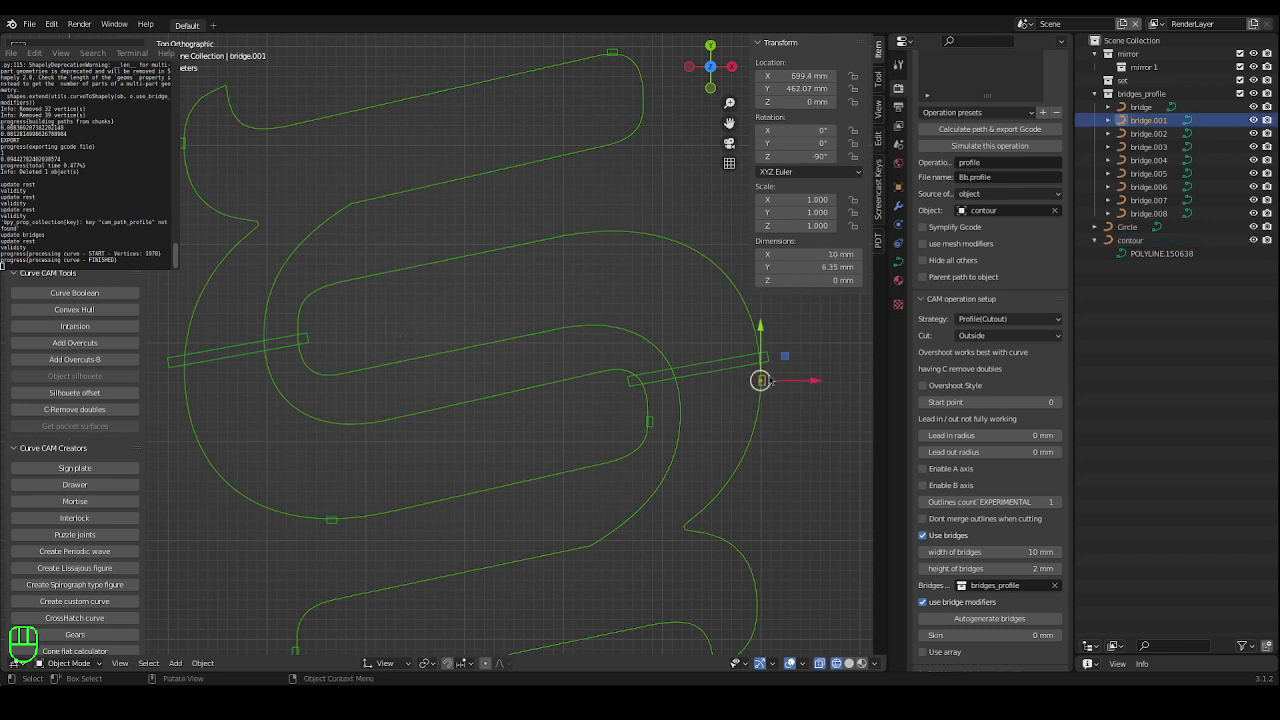
left_click(655, 424, "shift")
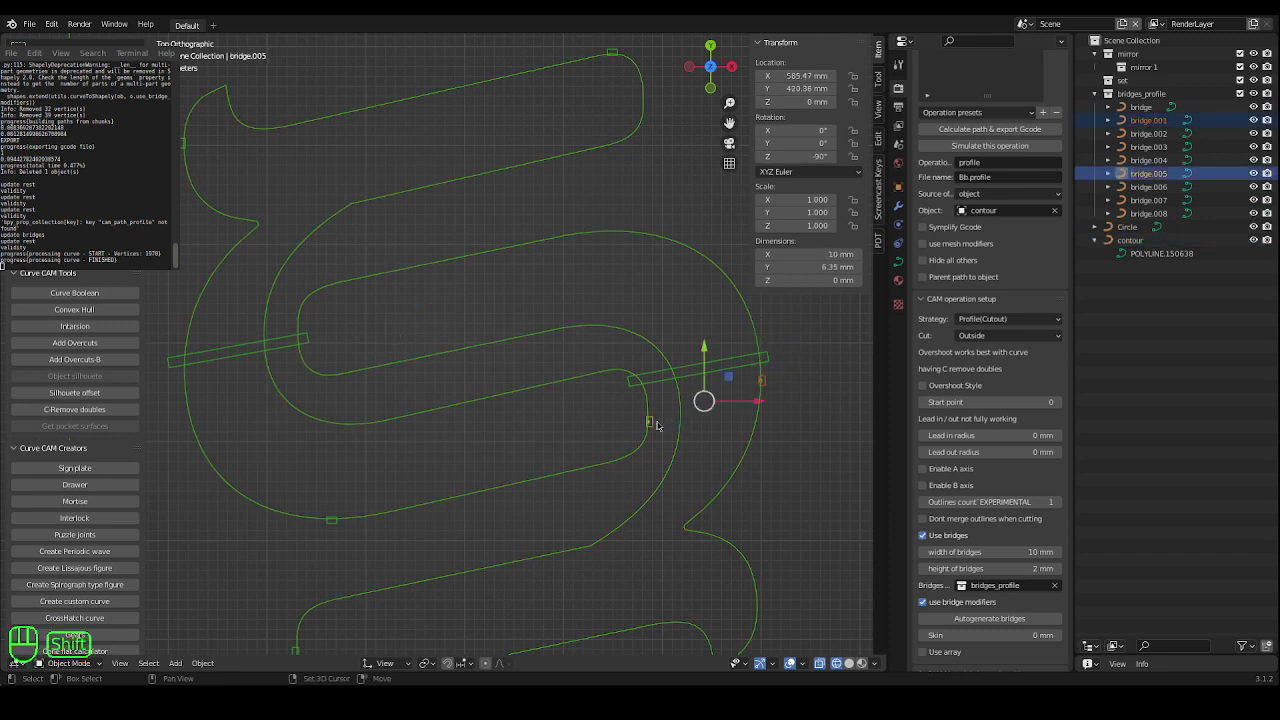
key("Delete")
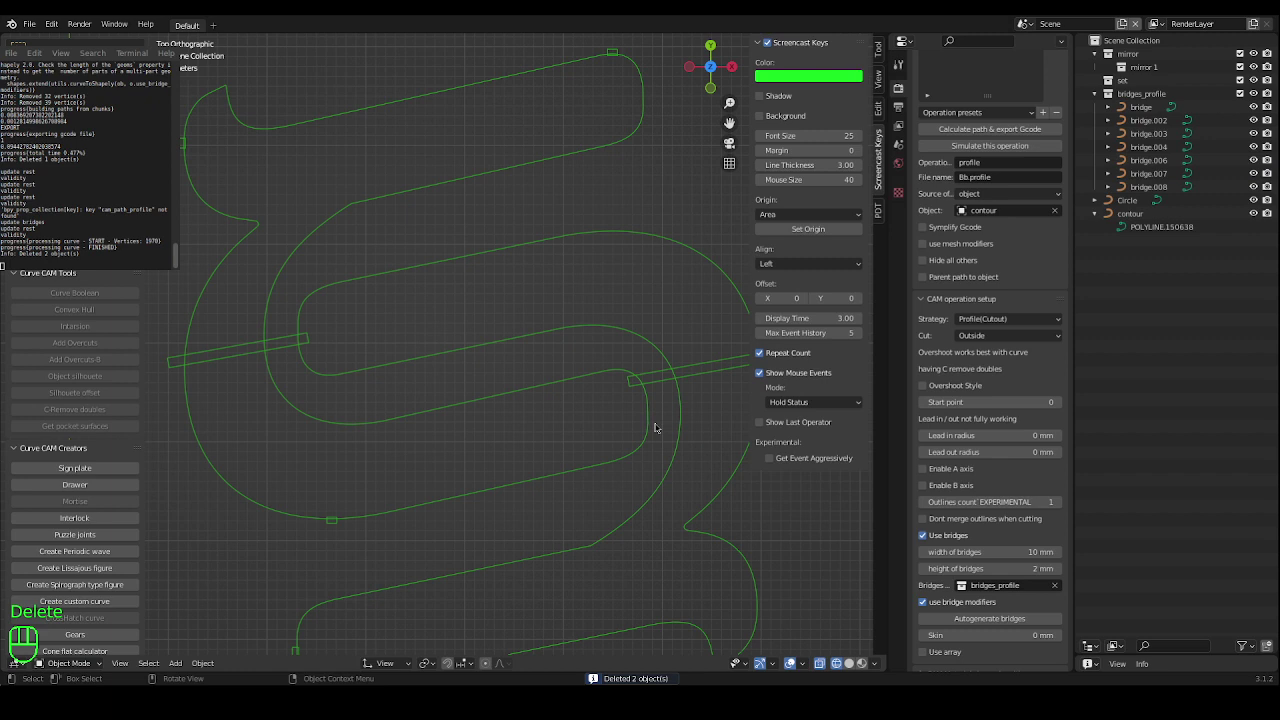
scroll(578, 455, "down", 2)
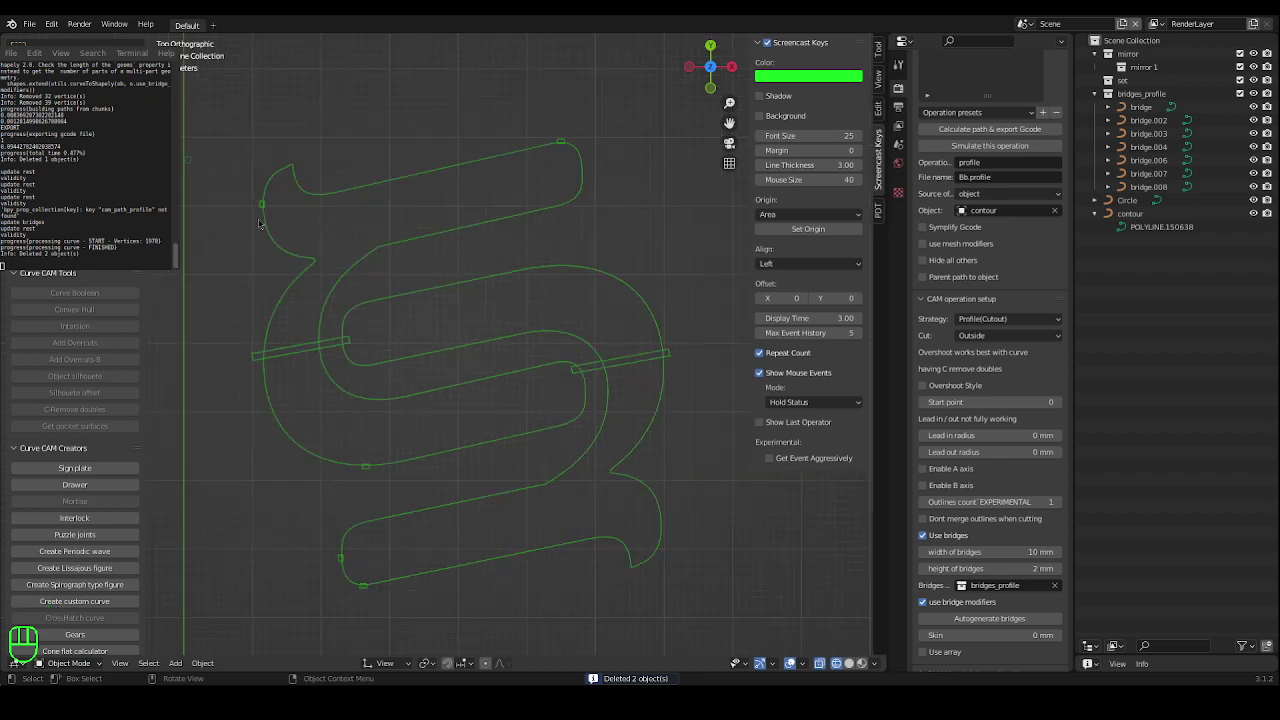
left_click(363, 587)
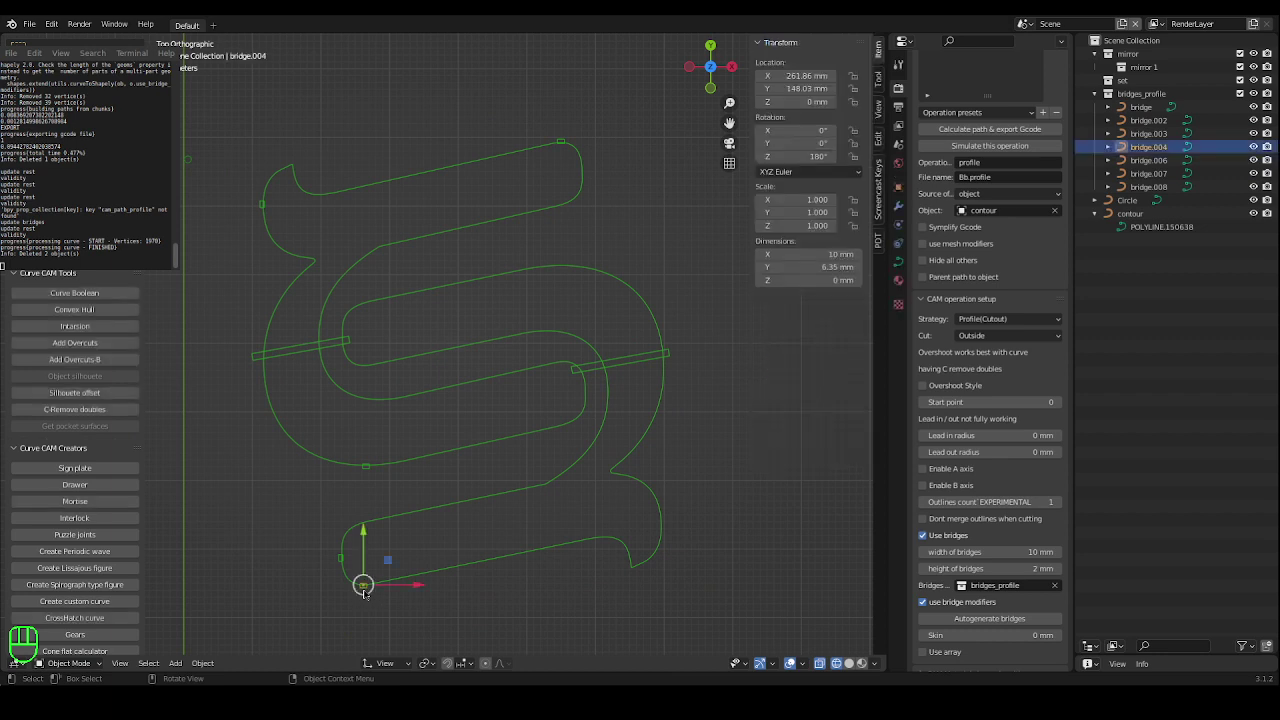
key("Delete")
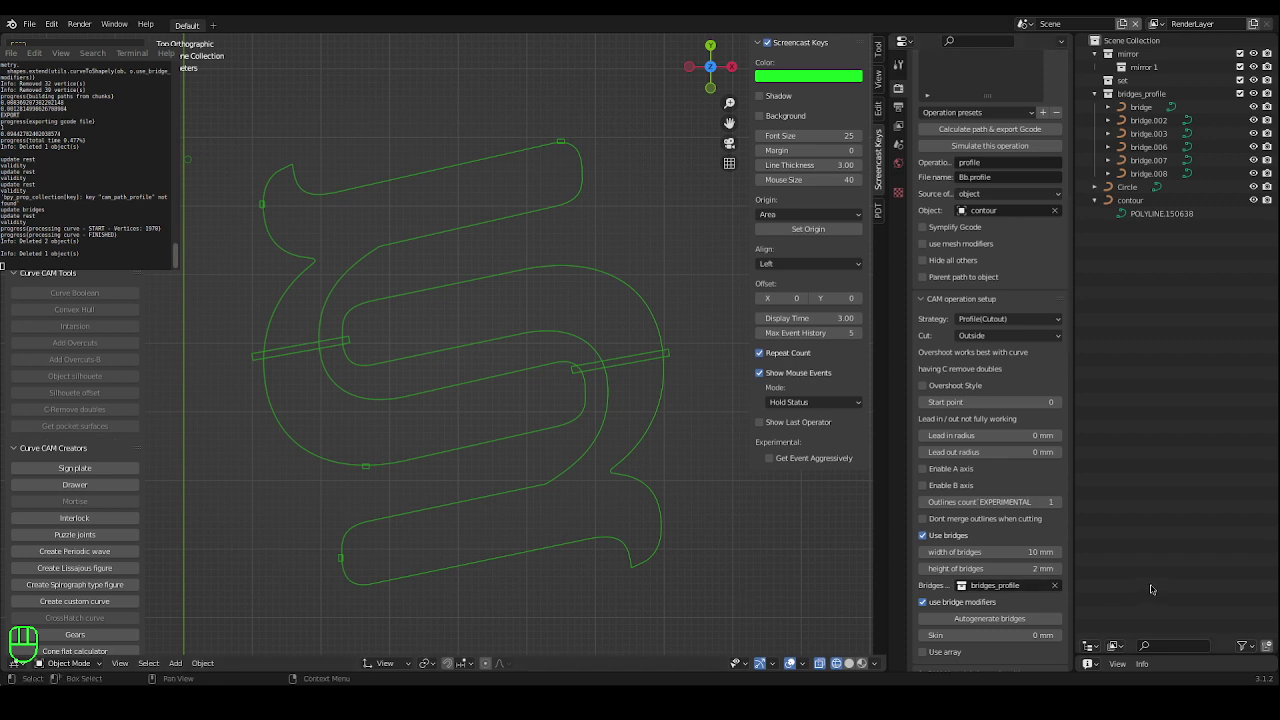
Calculate the profile toolpath, export its G-code, and inspect it from an angle.
scroll(1030, 503, "up", 2)
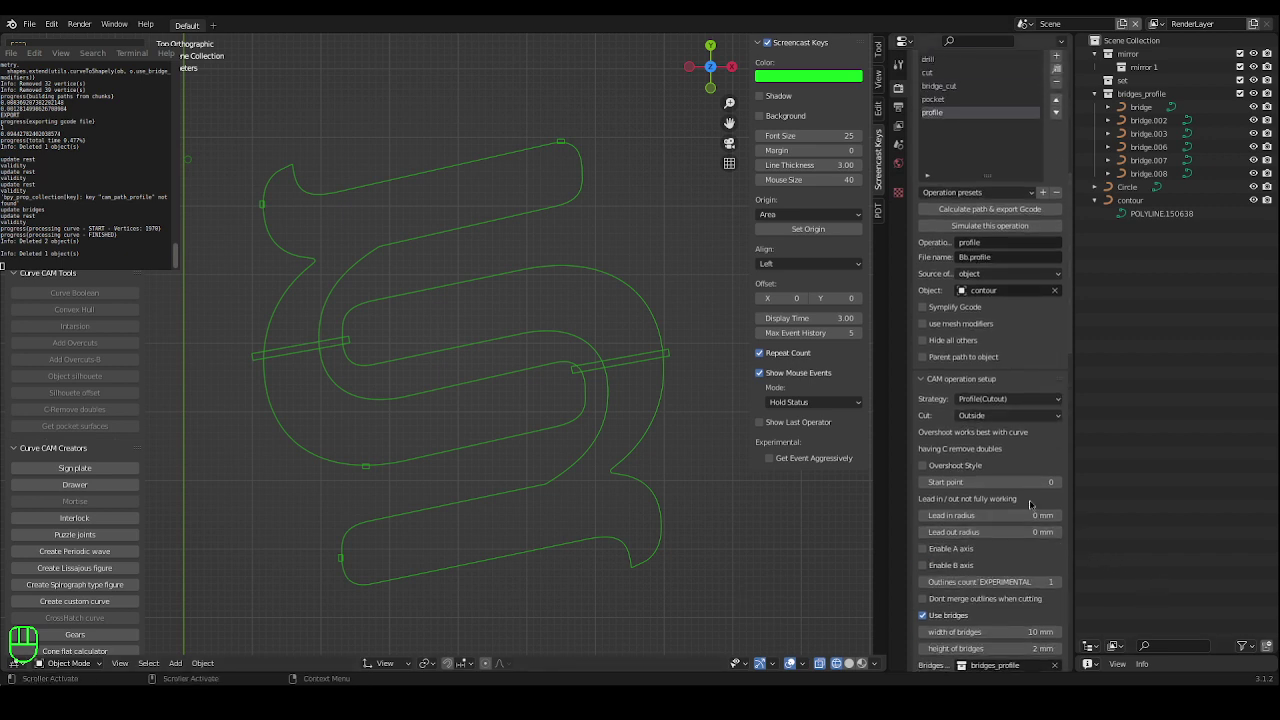
left_click(989, 209)
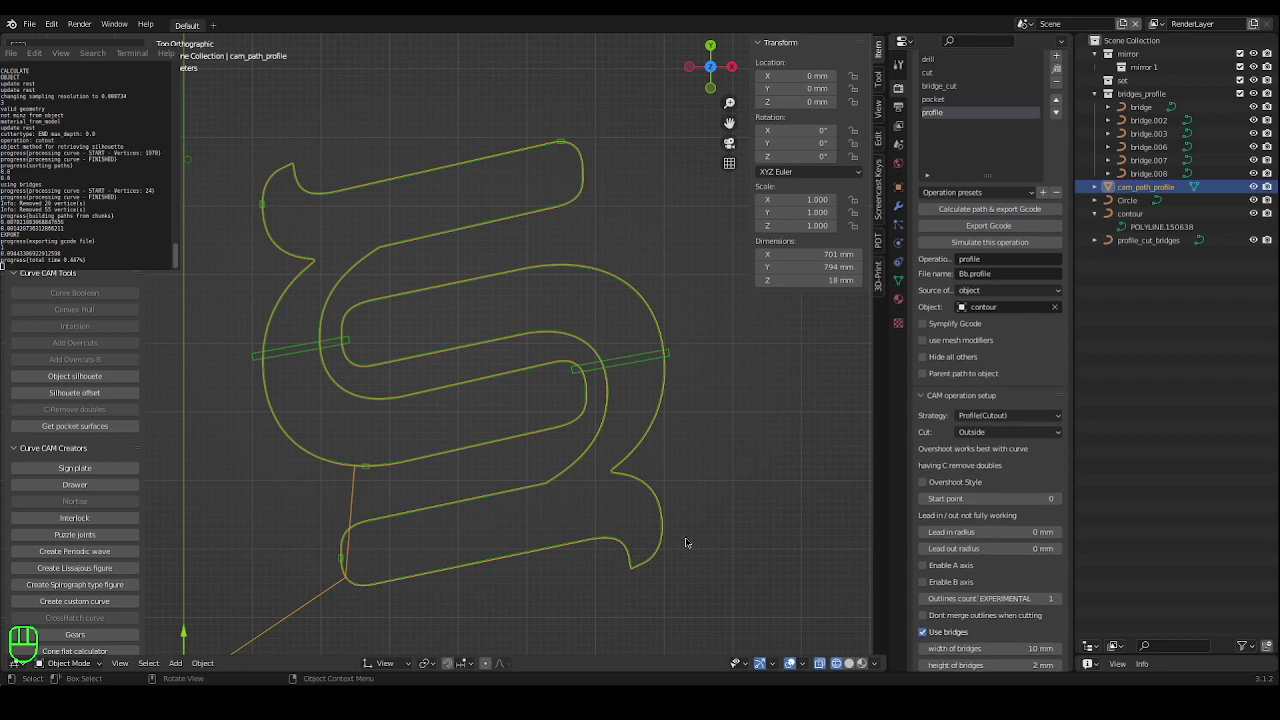
middle_click_drag(506, 515, 420, 440)
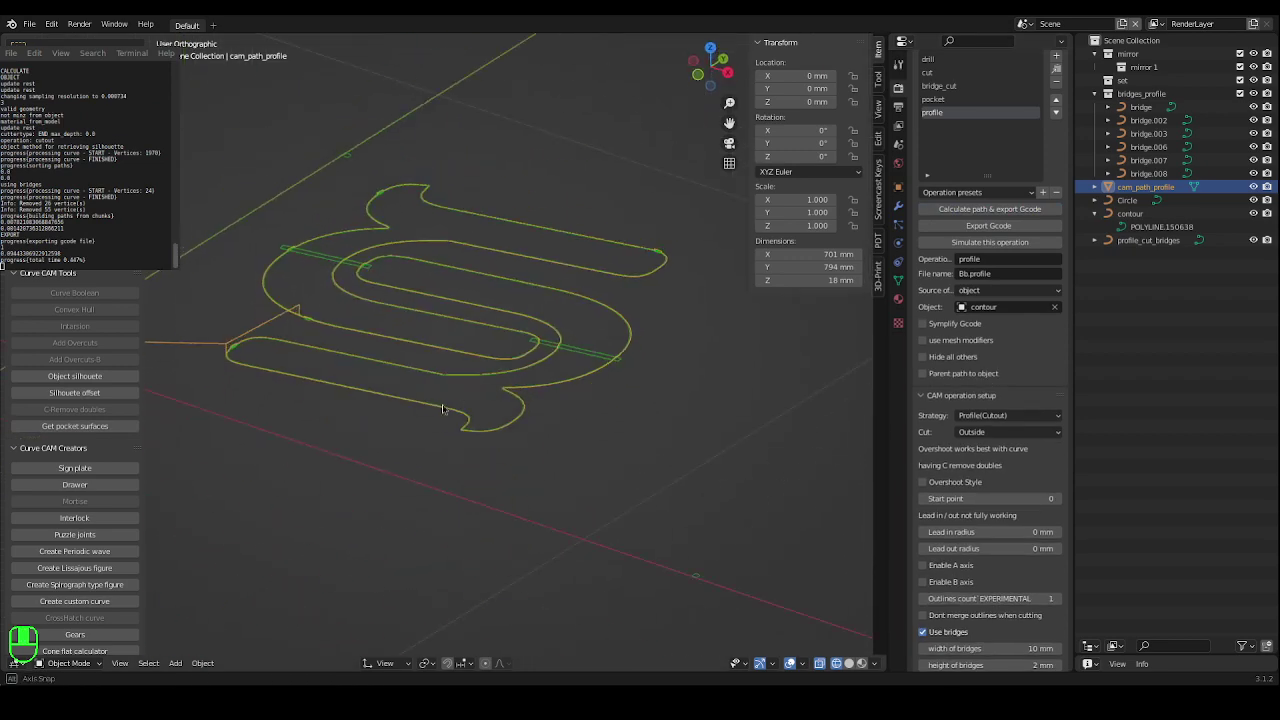
scroll(363, 371, "up", 4)
scroll(425, 379, "up", 2)
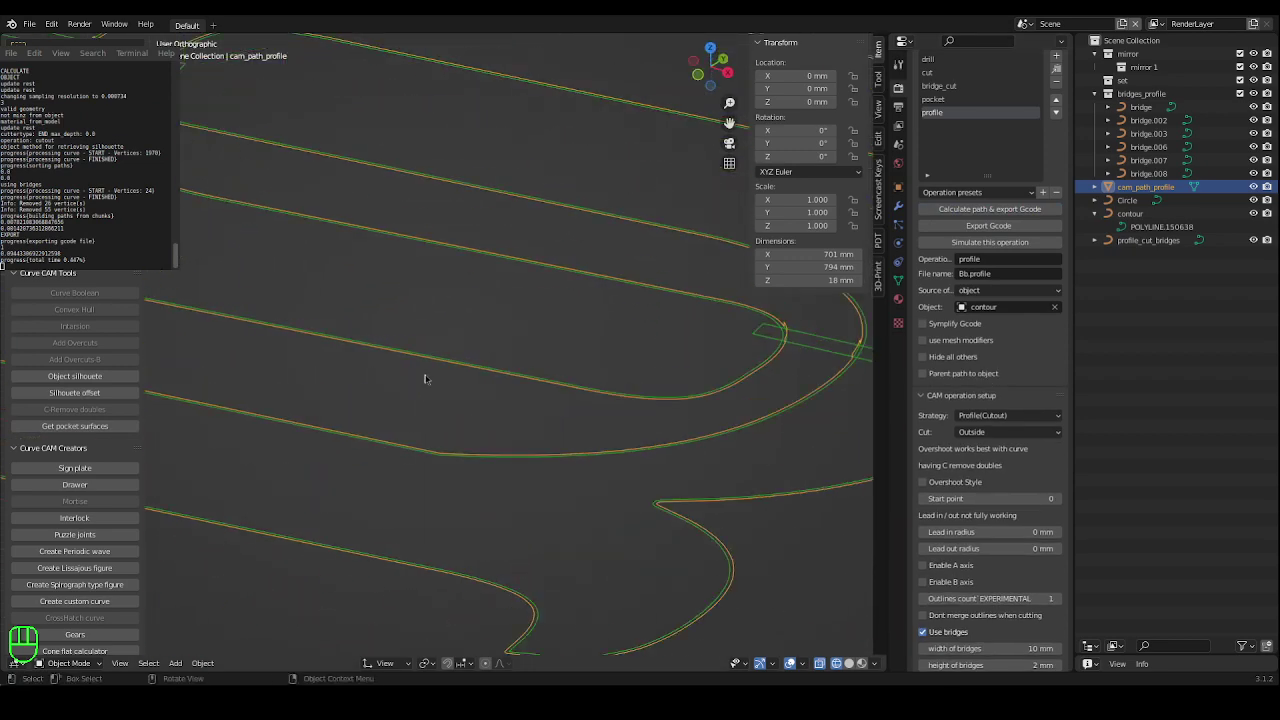
middle_click_drag(426, 380, 344, 364)
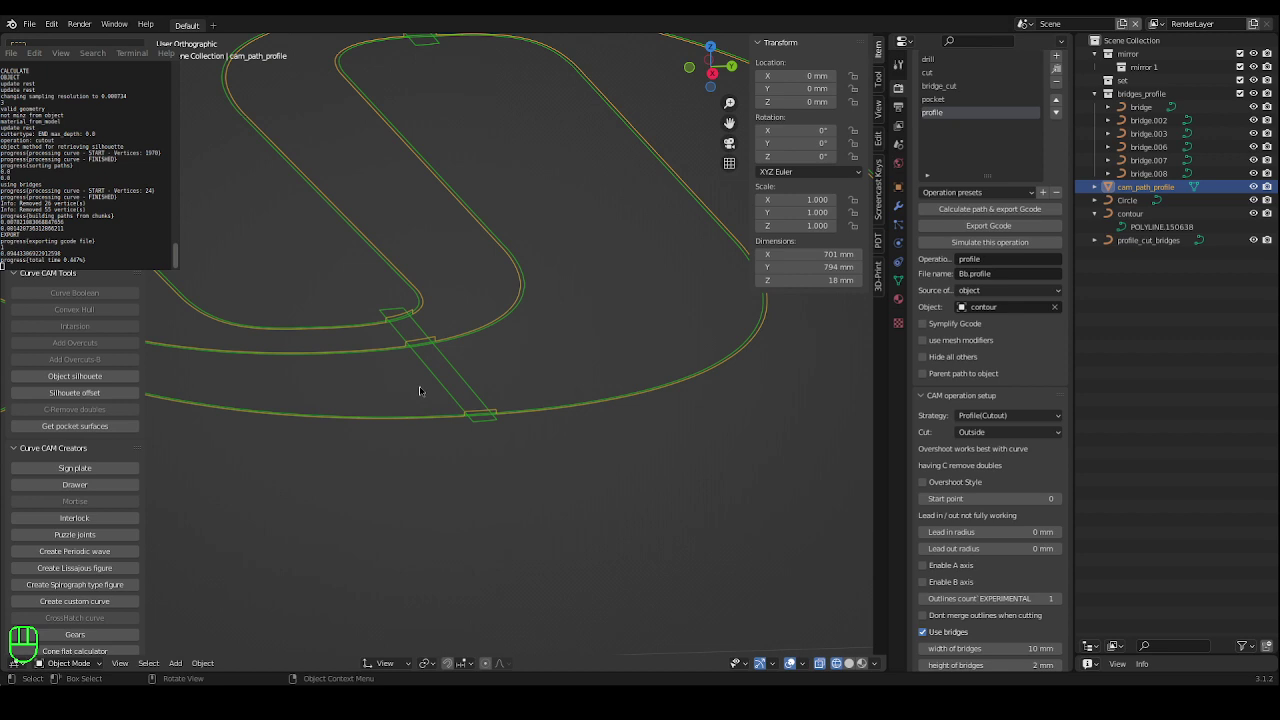
scroll(419, 400, "down", 1)
middle_click_drag(419, 400, 486, 411)
scroll(486, 411, "down", 3)
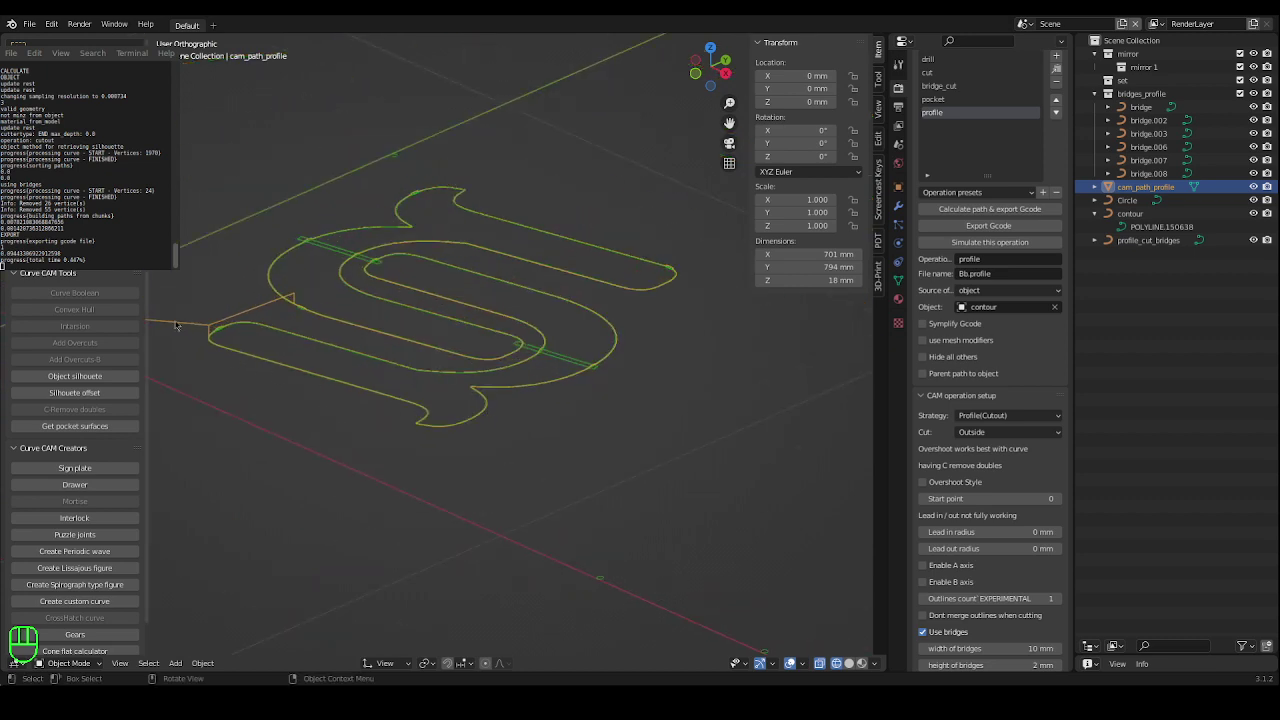
Hide cam_path_profile and view the remaining bridge curves from the top.
left_click(1255, 187)
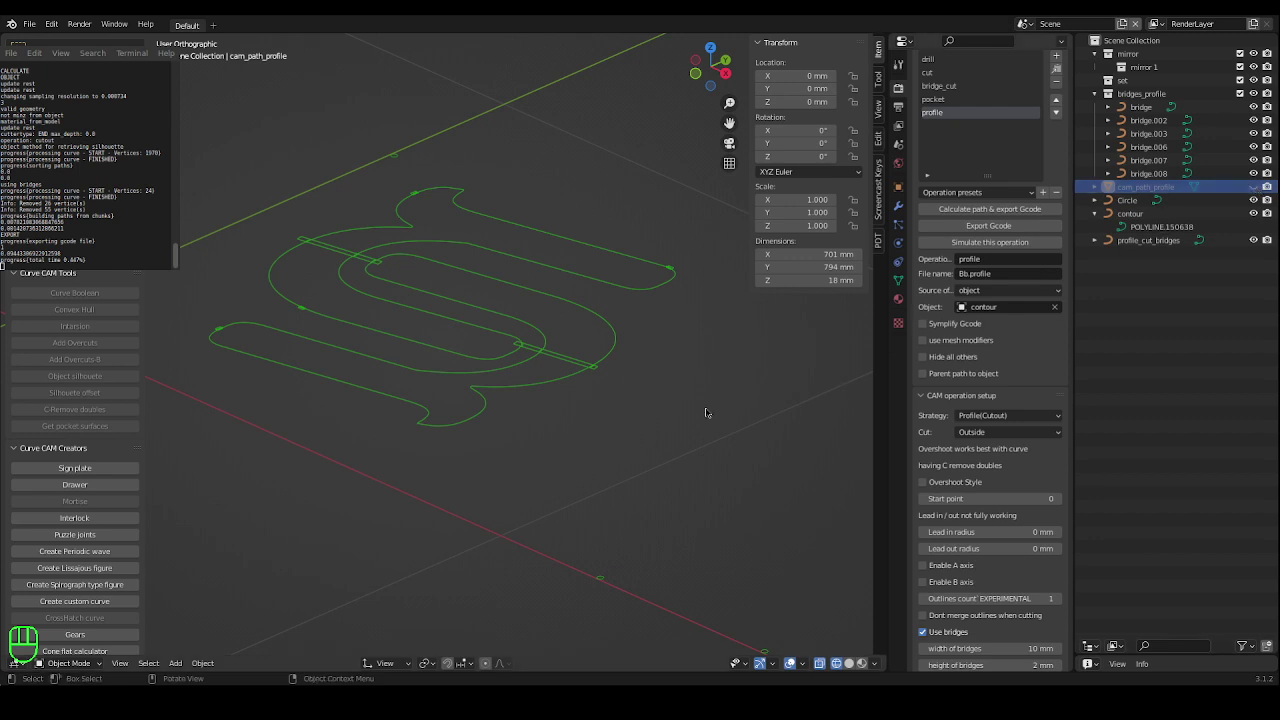
middle_click_drag(466, 369, 501, 418)
scroll(450, 421, "up", 4)
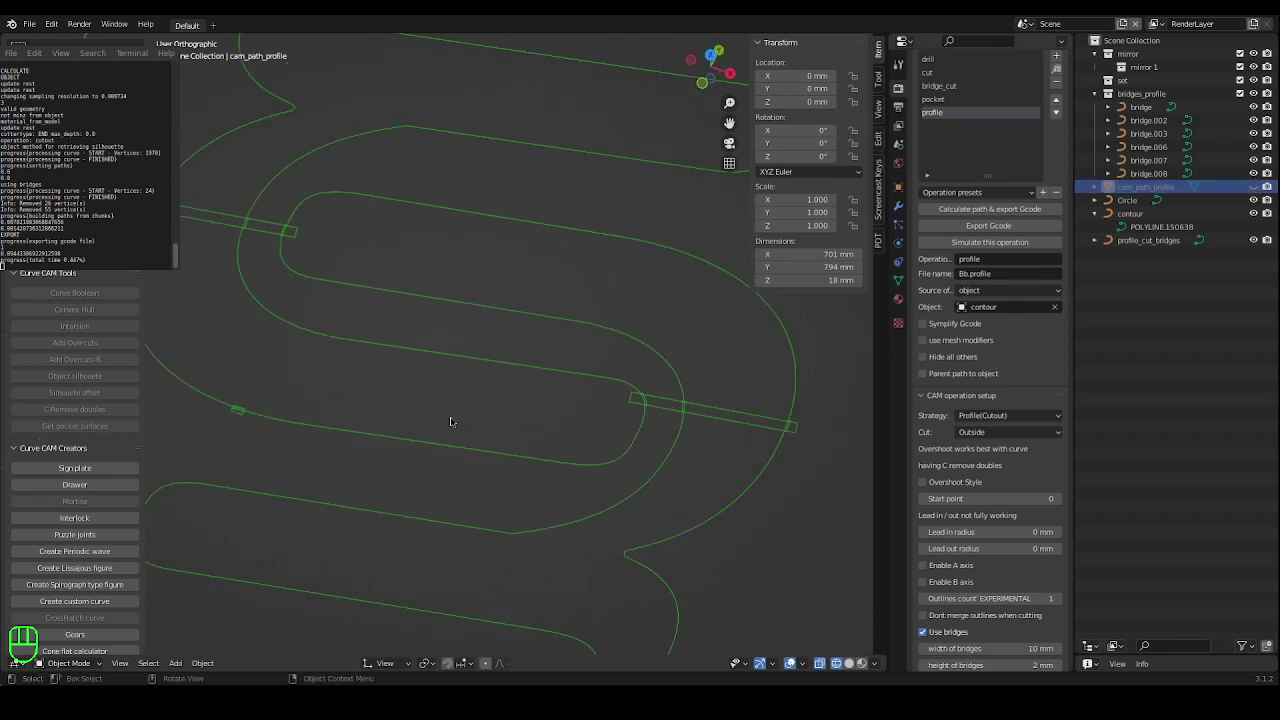
scroll(450, 421, "up", 1)
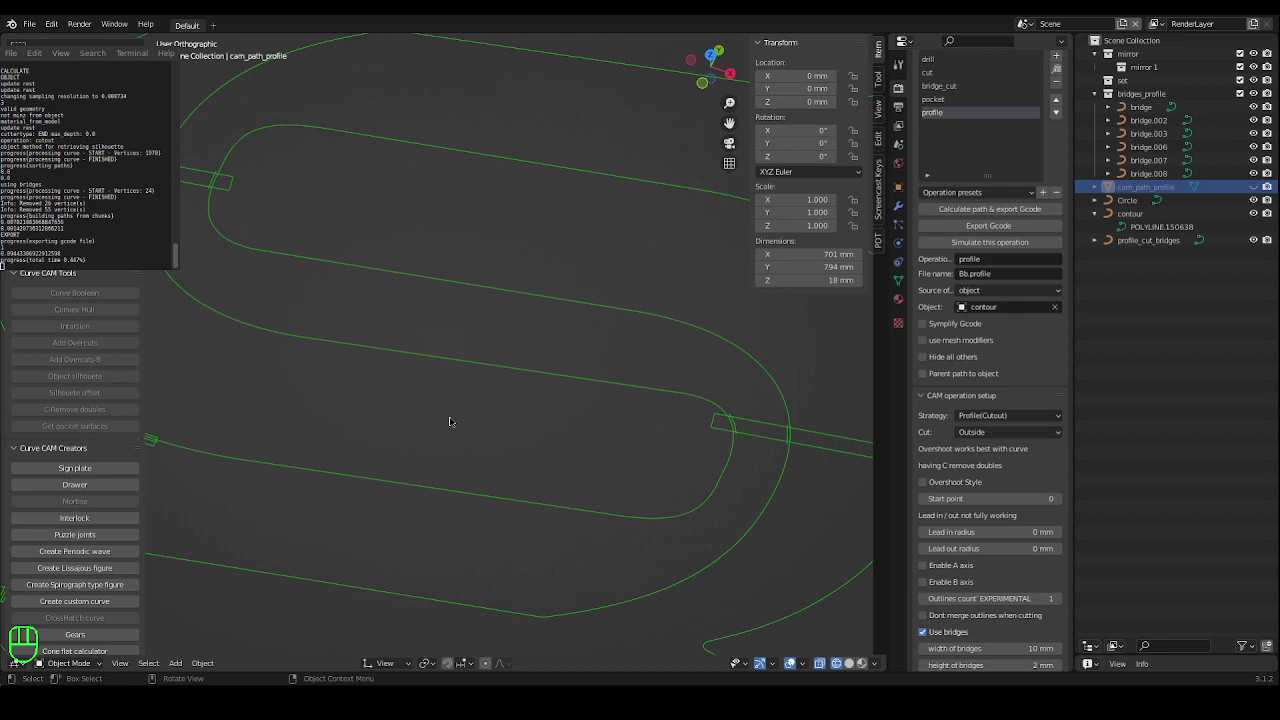
middle_click_drag(450, 421, 612, 479)
scroll(589, 478, "up", 2)
key("KP_7")
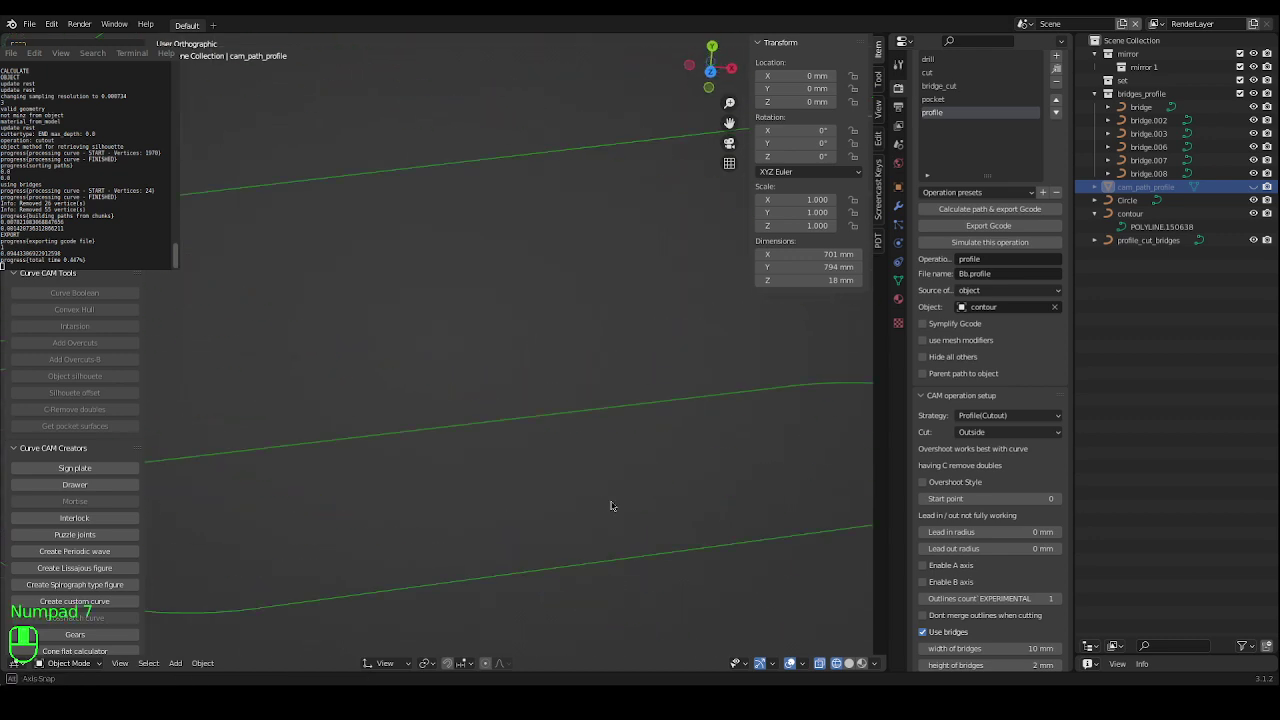
key("KP_7")
middle_click_drag(606, 503, 413, 462, "shift")
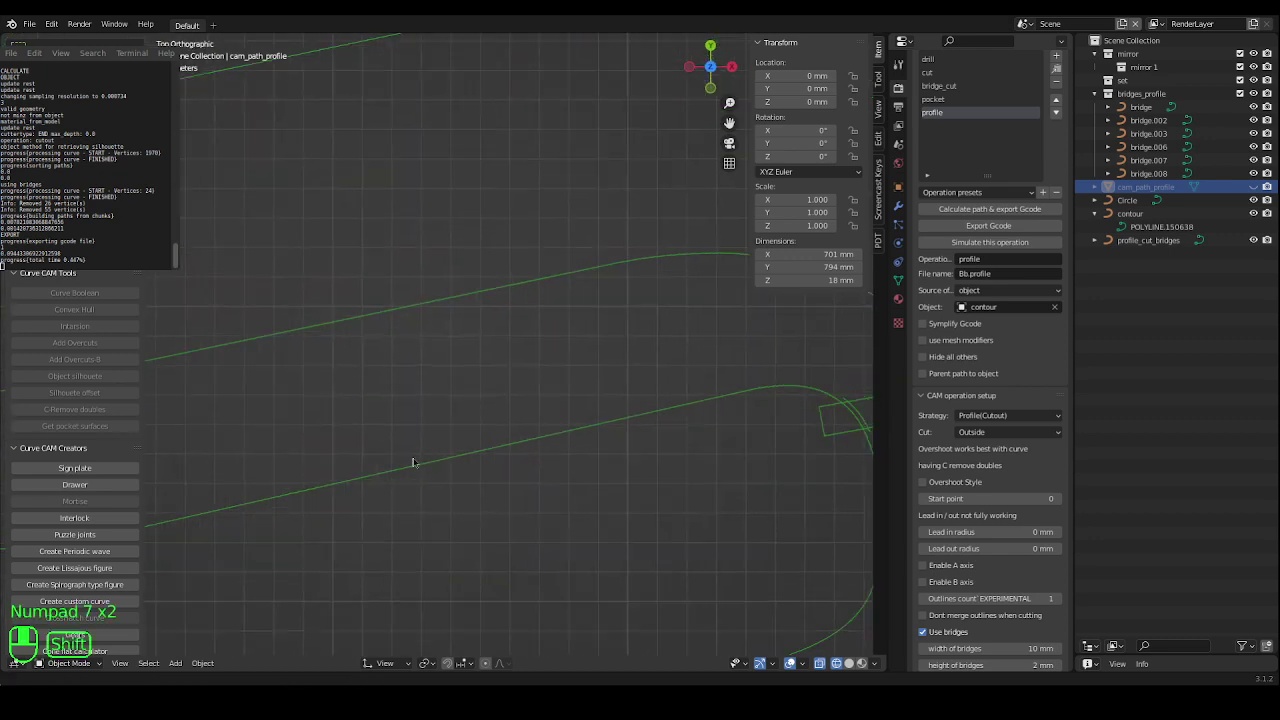
scroll(413, 462, "up", 4)
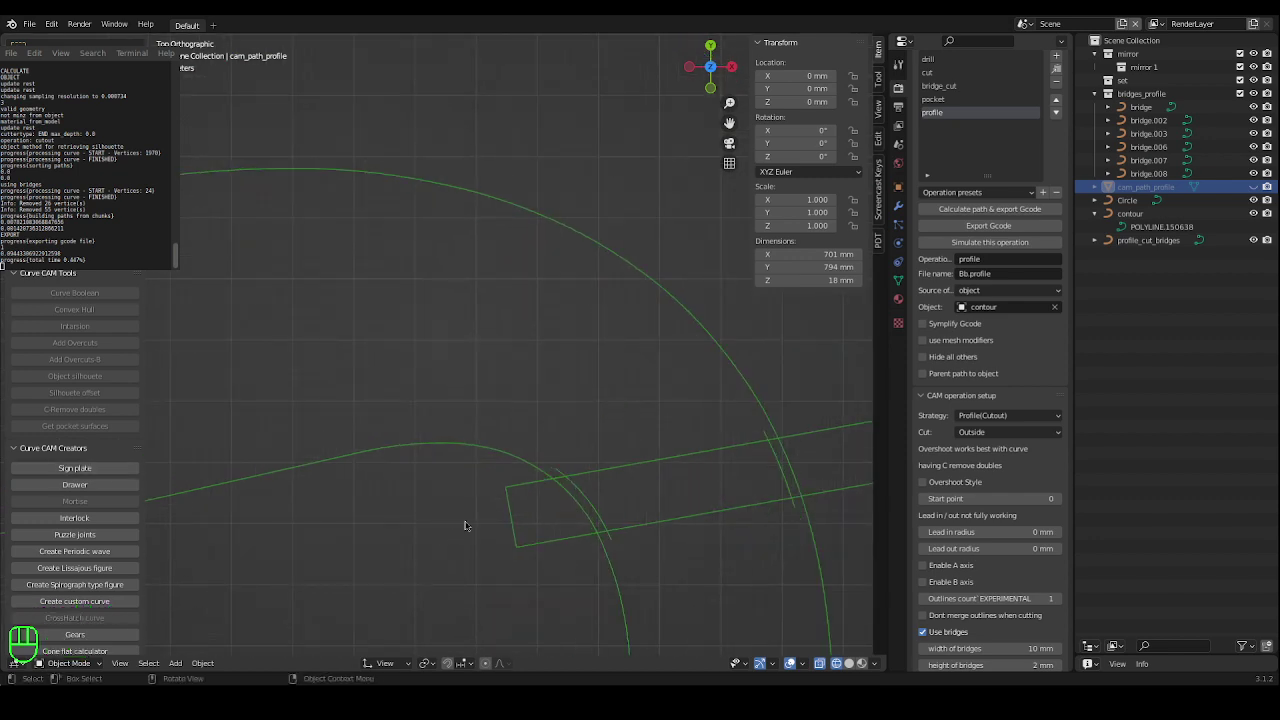
scroll(464, 525, "up", 3)
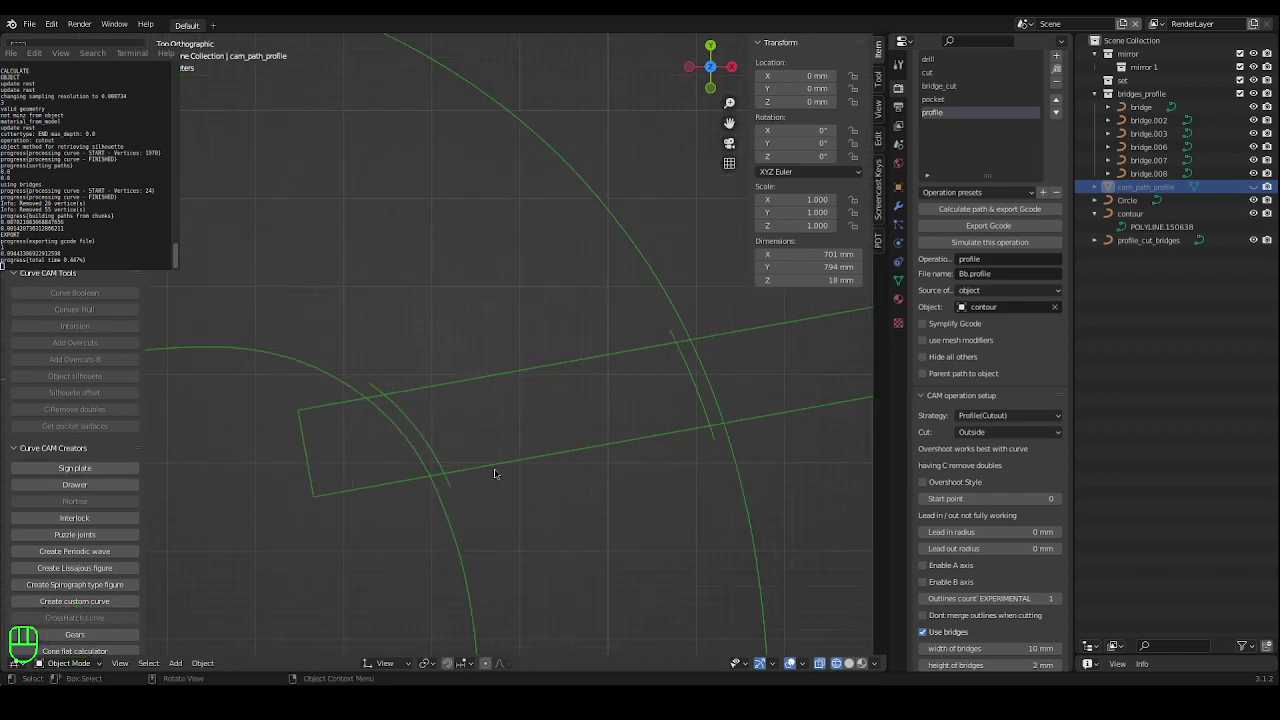
scroll(494, 473, "up", 2)
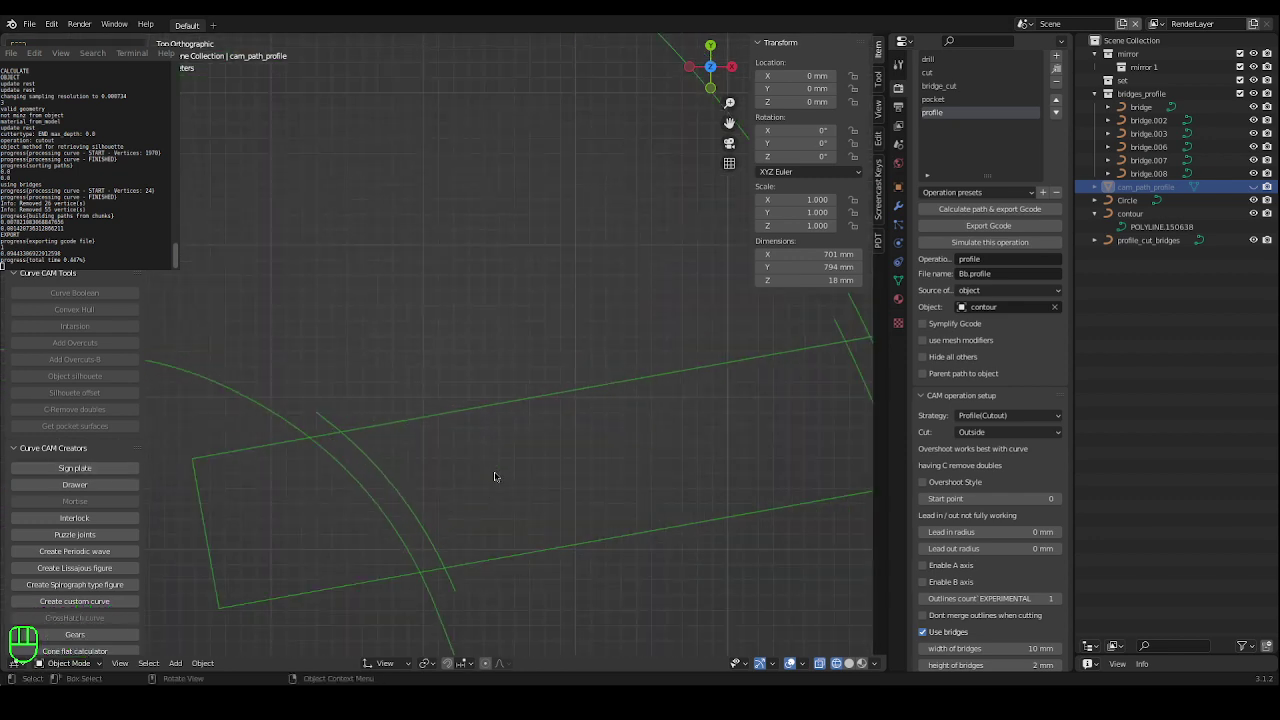
Select the short profile_cut_bridges arc where the bridge crosses the contour, checking its points.
left_click(398, 500)
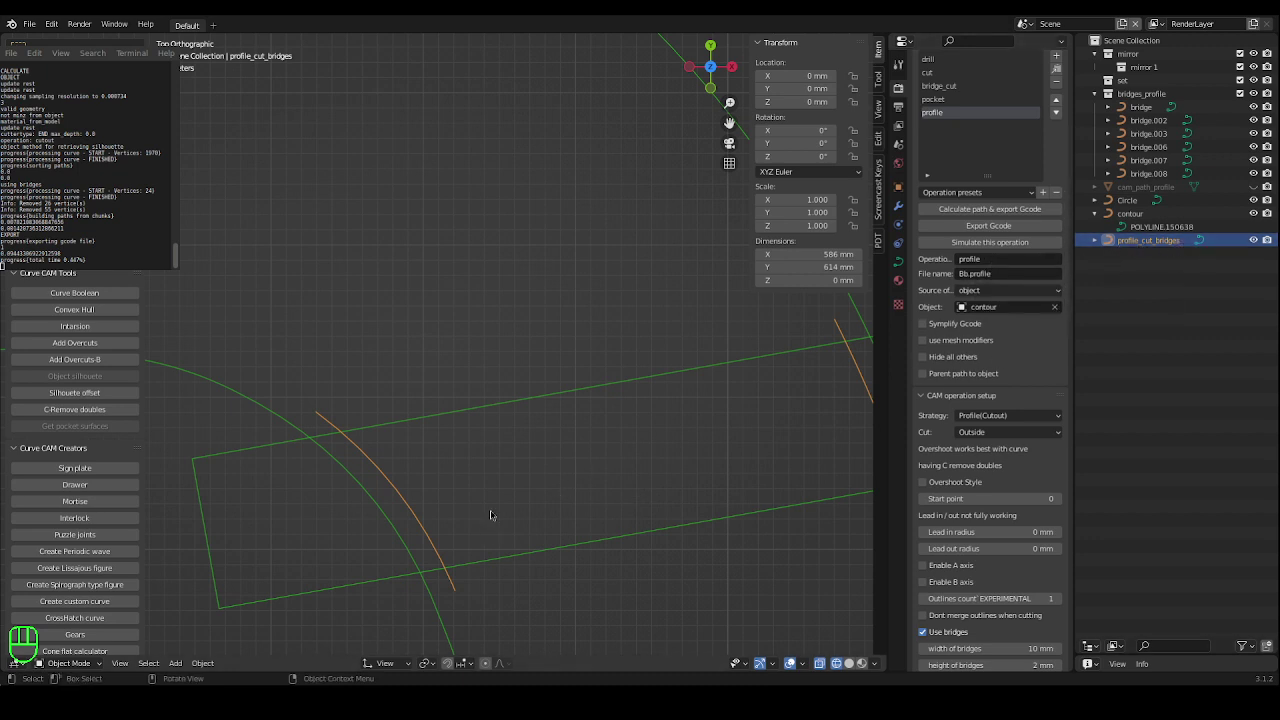
key("Tab")
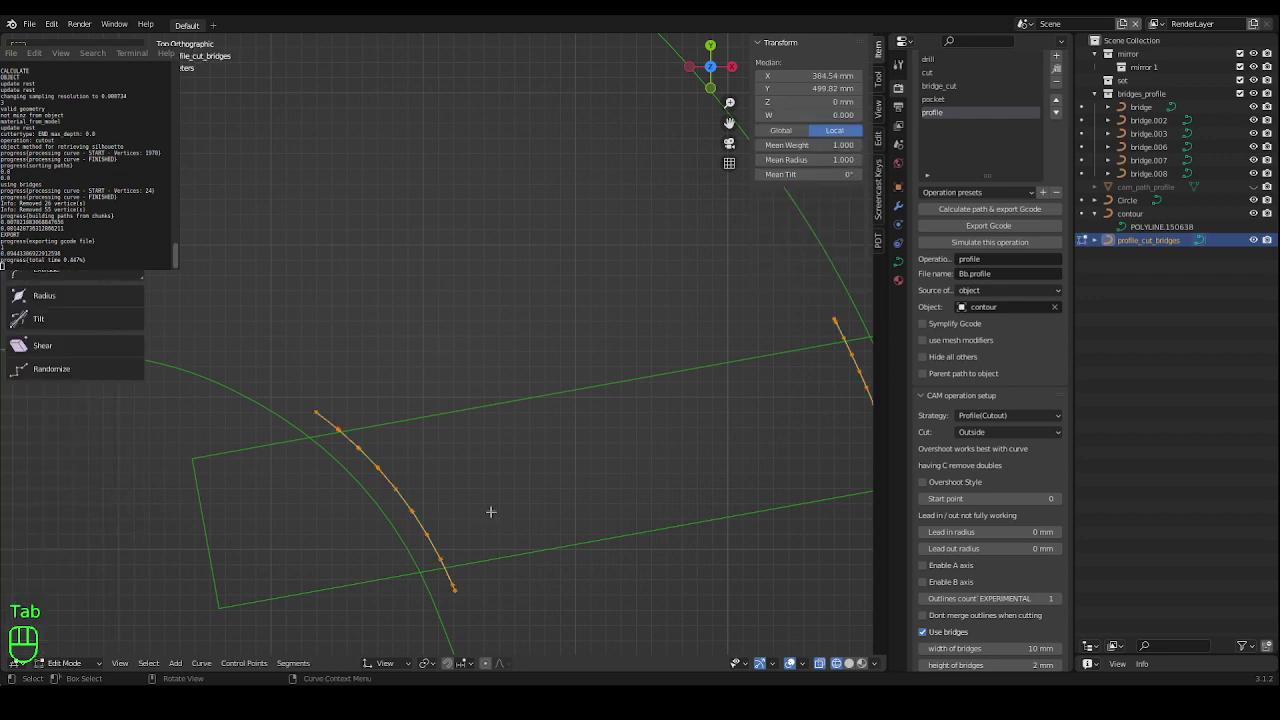
key("Tab")
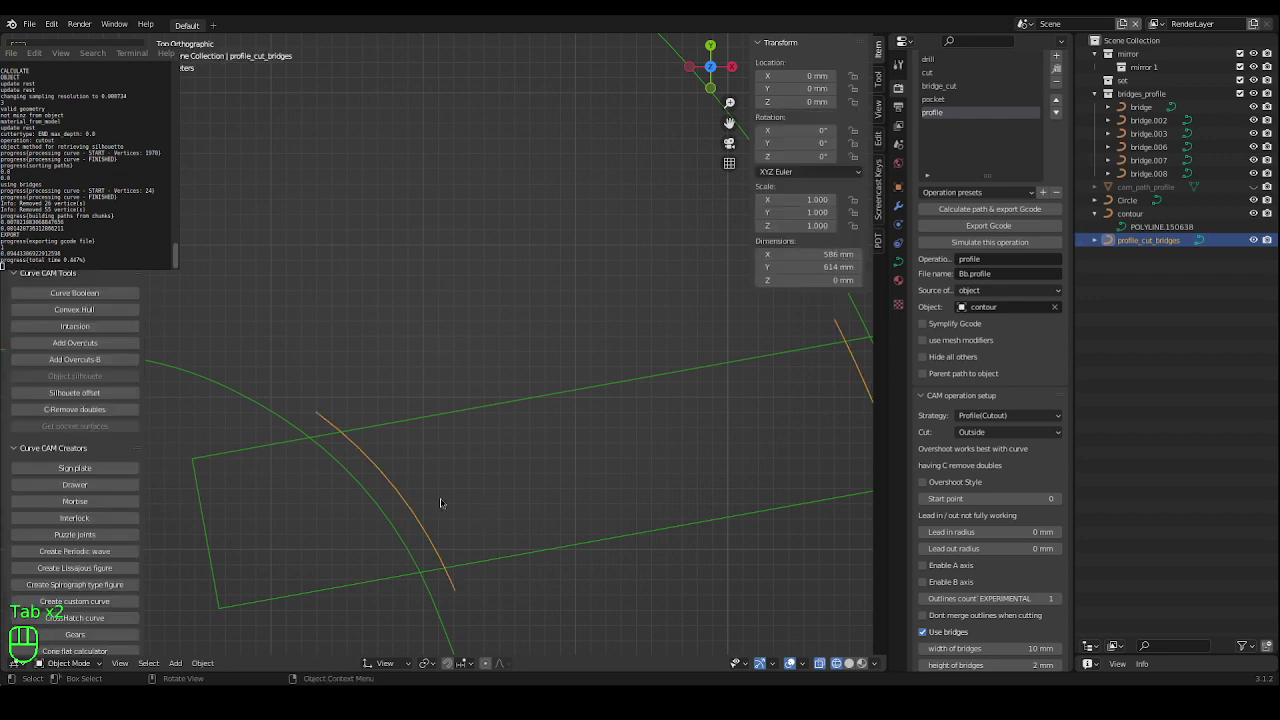
left_click(377, 507)
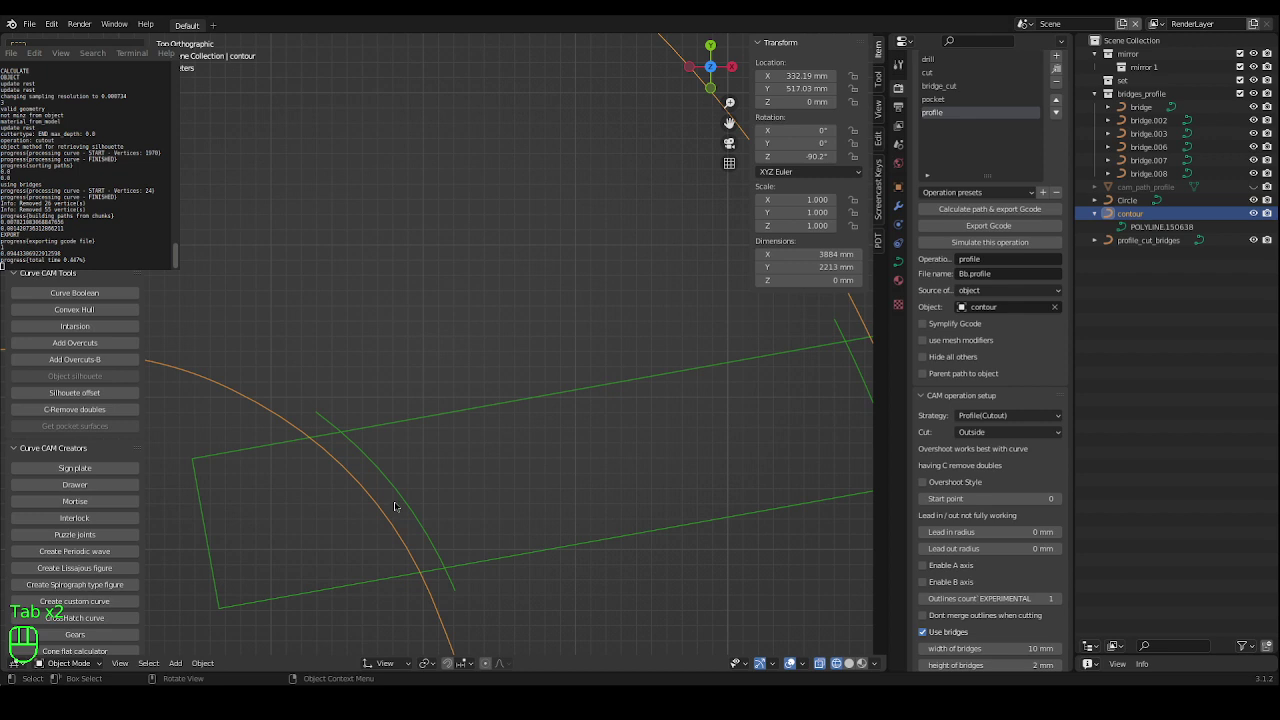
left_click(402, 507)
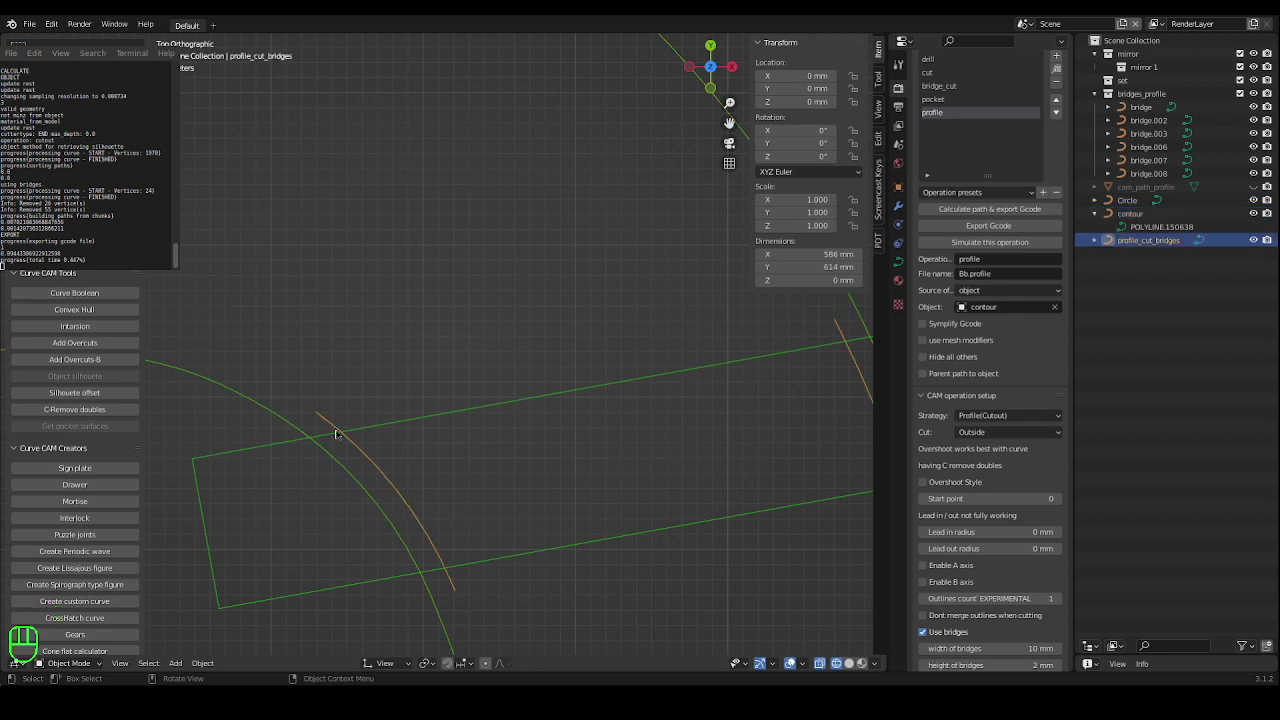
scroll(650, 528, "down", 3)
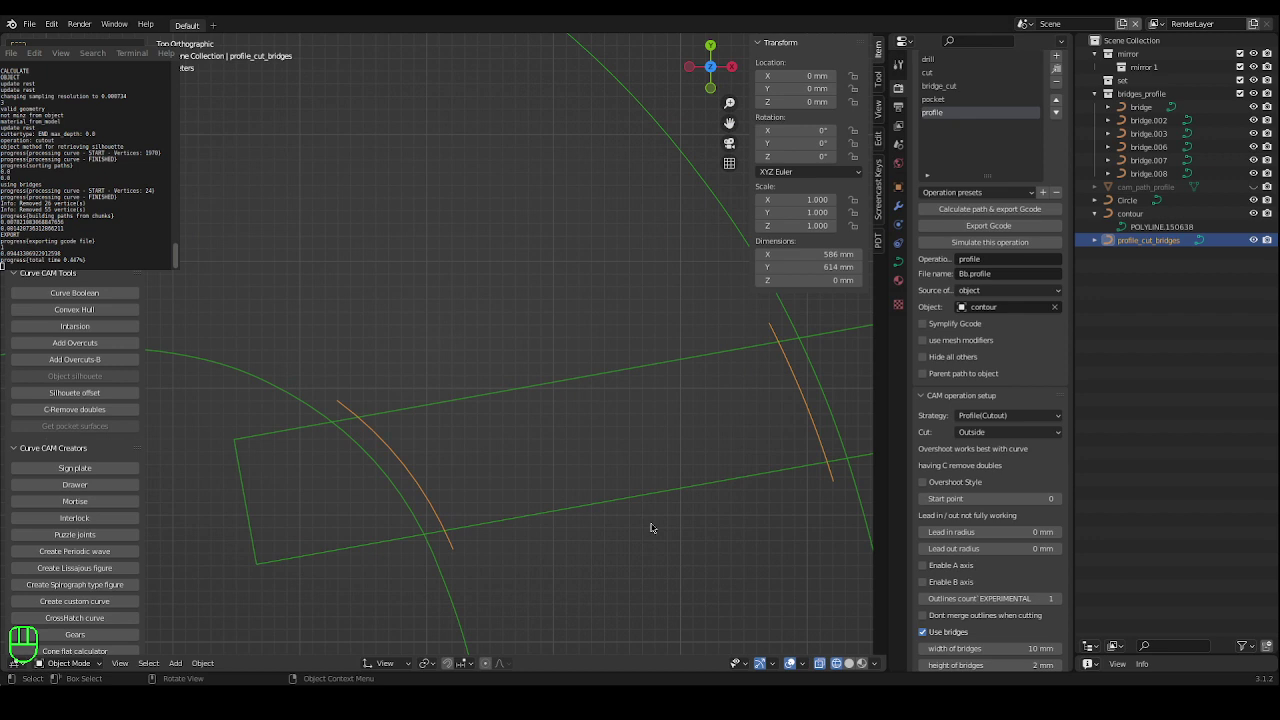
scroll(651, 528, "down", 2)
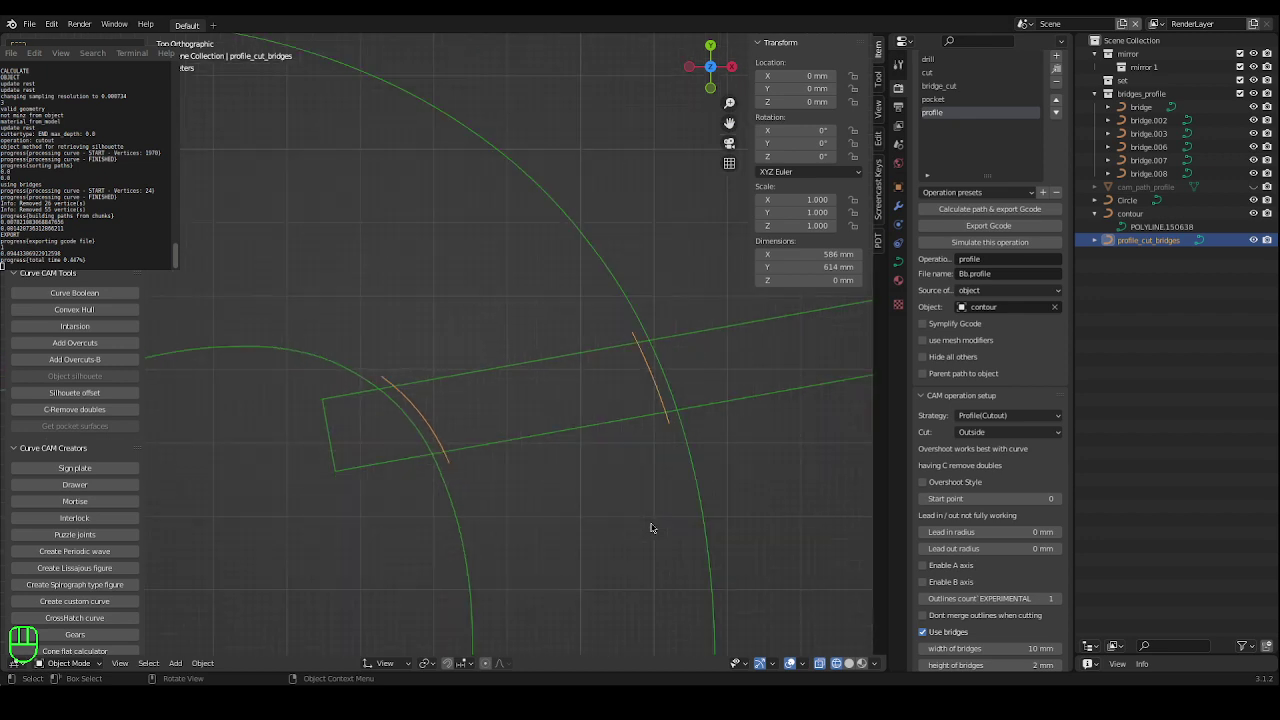
scroll(651, 528, "down", 1)
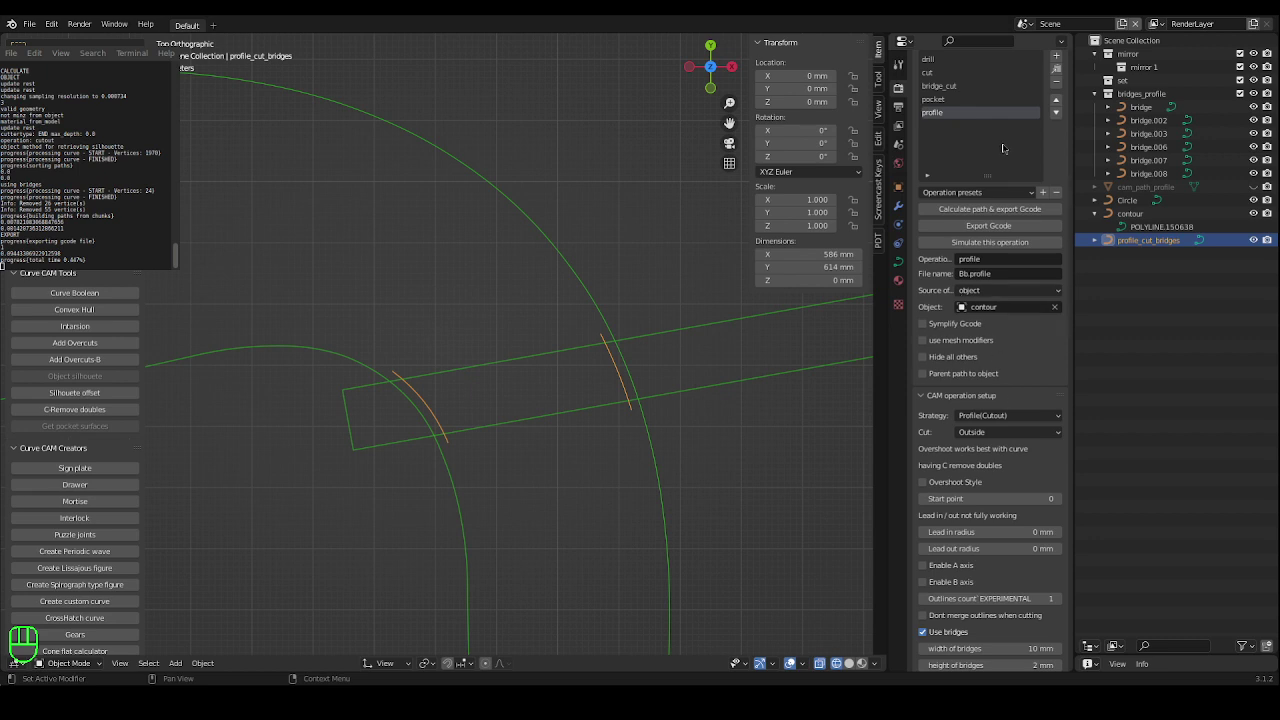
scroll(1055, 110, "up", 2)
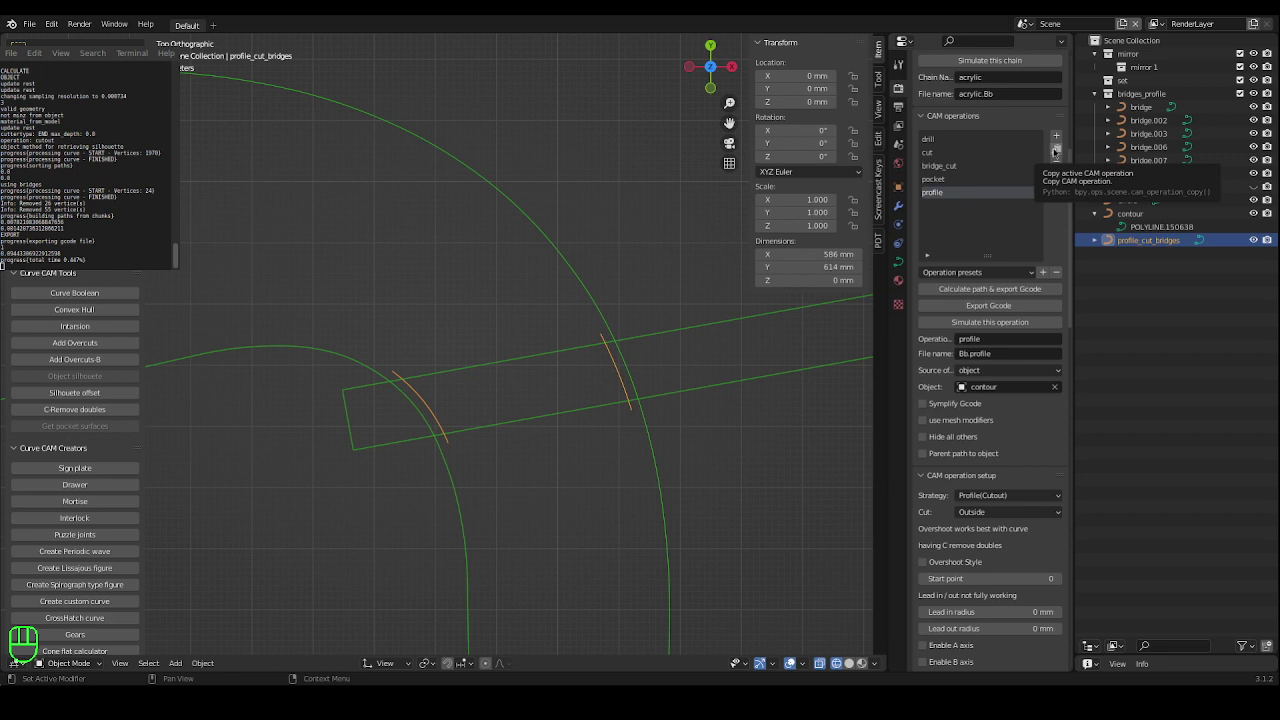
Copy the profile CAM operation and rename the duplicate 'profile_bridge_cut'.
left_click(1055, 150)
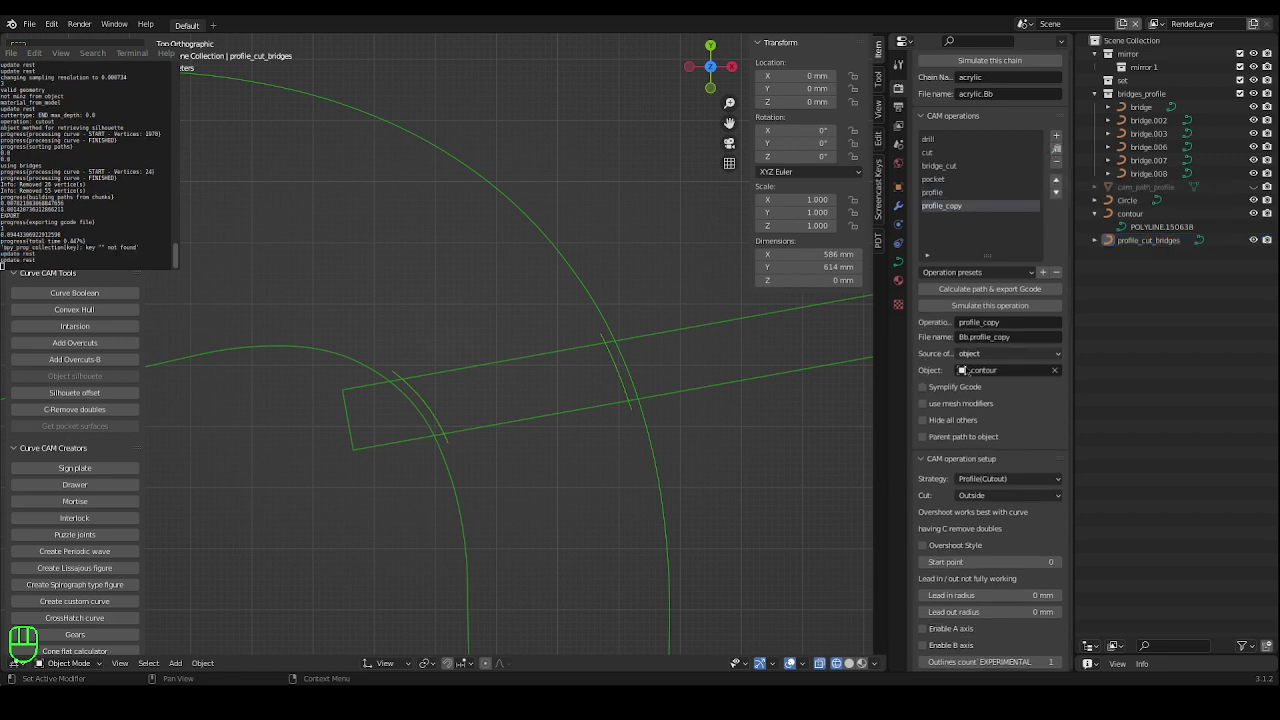
left_click(958, 210)
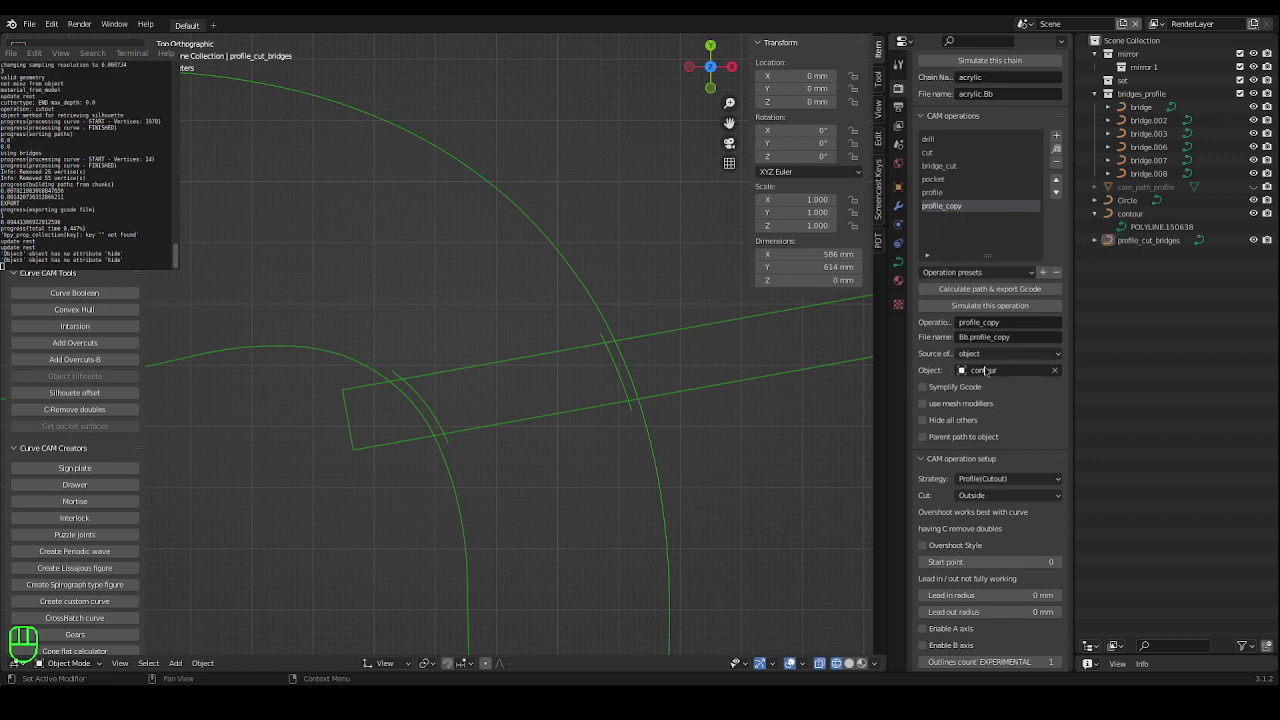
left_click(1006, 321)
key("BackSpace")
key("BackSpace")
key("BackSpace")
key("BackSpace")
type("bridges")
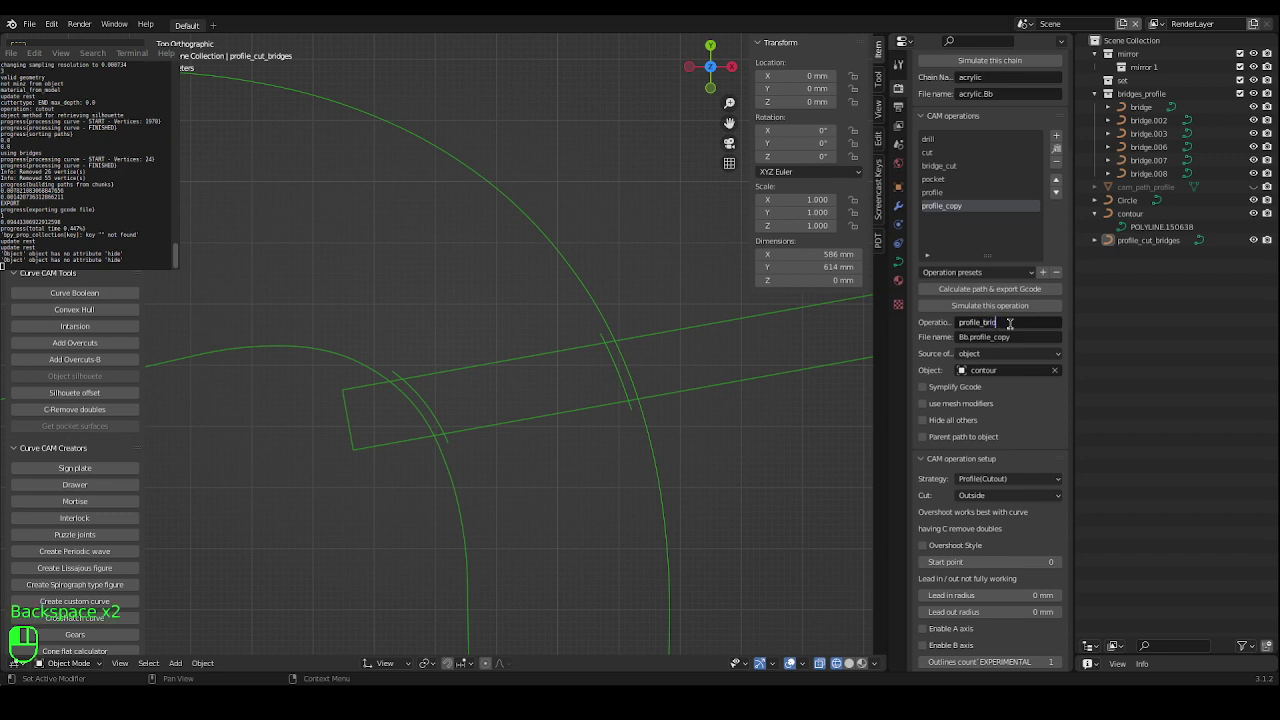
key("BackSpace")
type("_30")
key("BackSpace")
key("BackSpace")
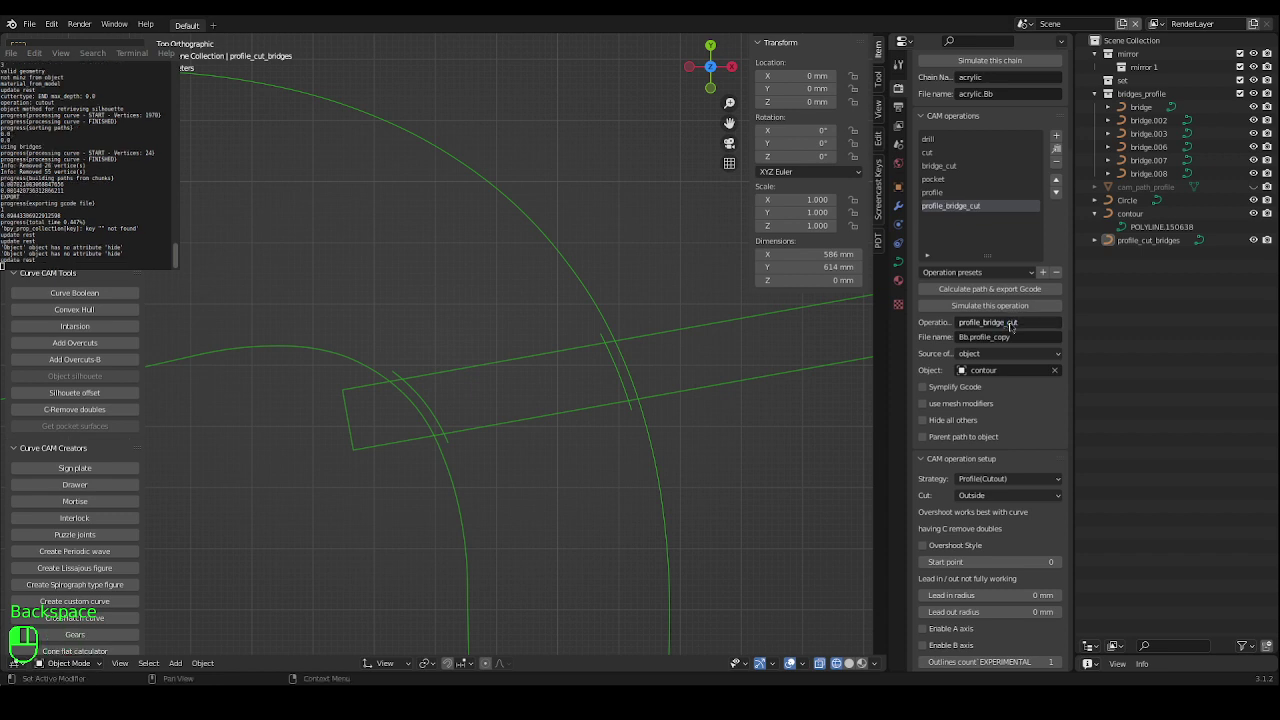
type("cut")
key("Return")
scroll(1050, 420, "down", 5)
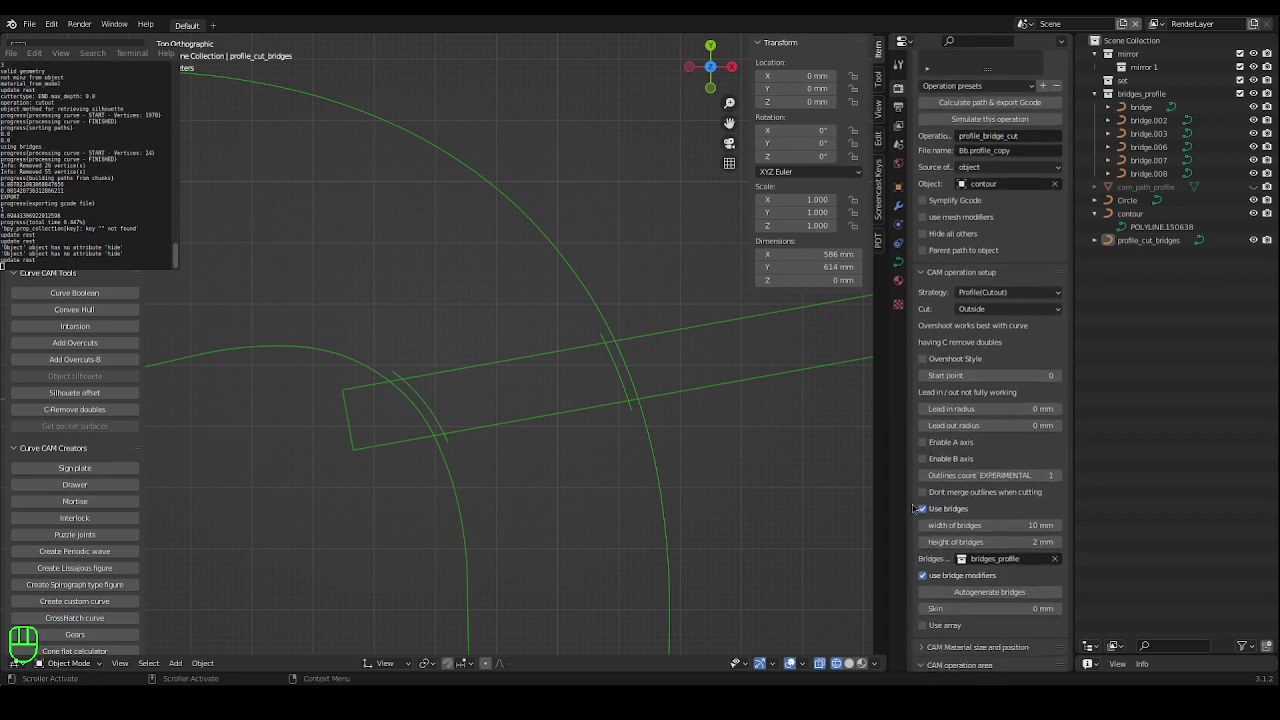
Disable bridges, set Cut to On line, target cam_path_profile and calculate the toolpath.
left_click(923, 508)
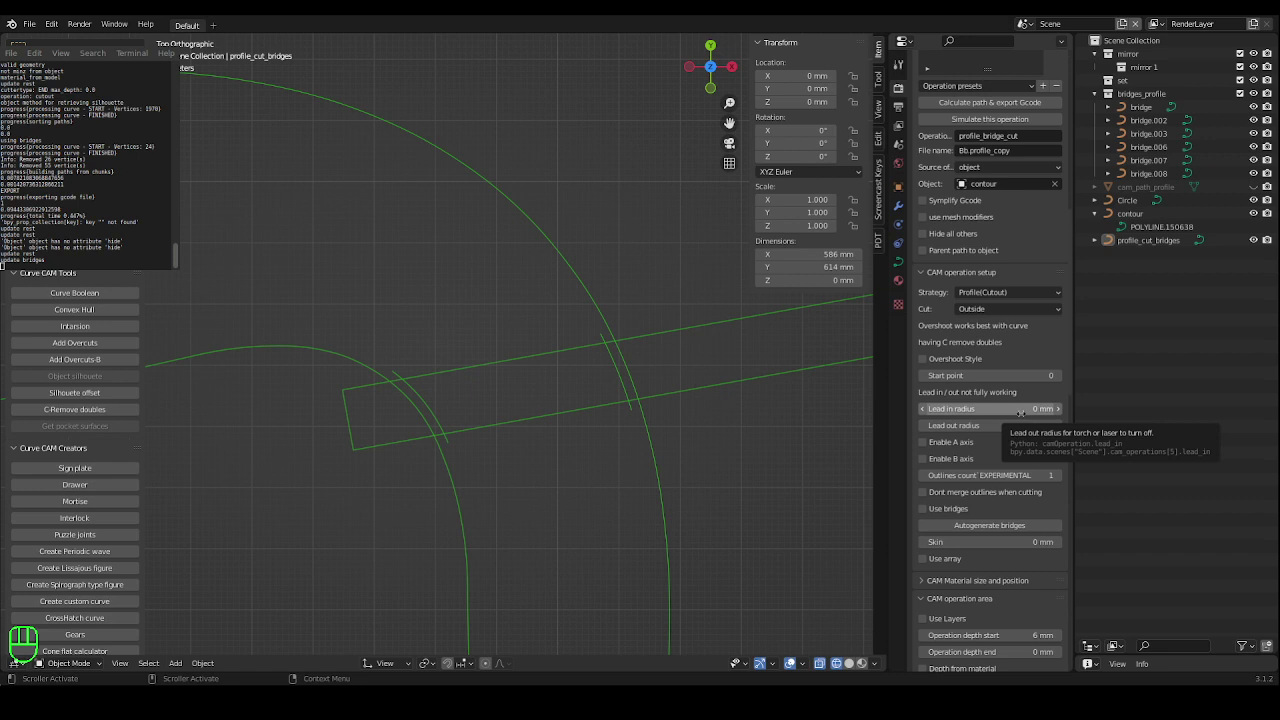
left_click(1014, 309)
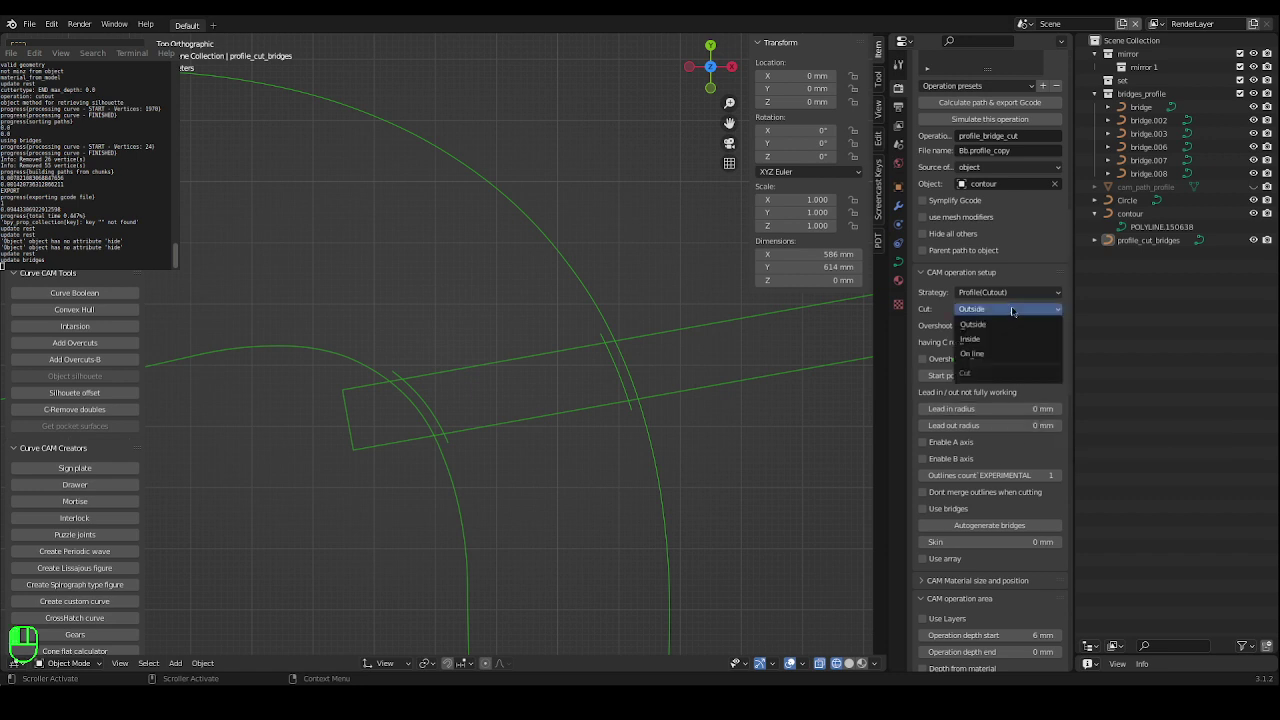
left_click(991, 355)
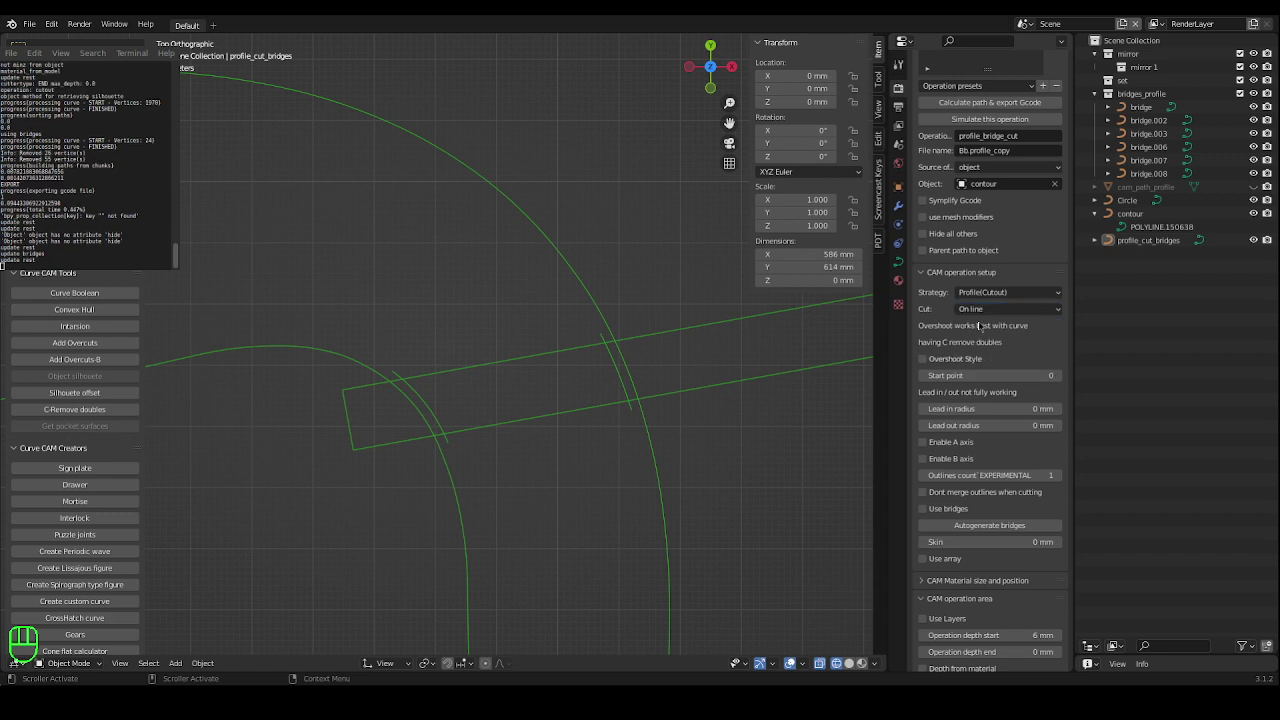
left_click(981, 103)
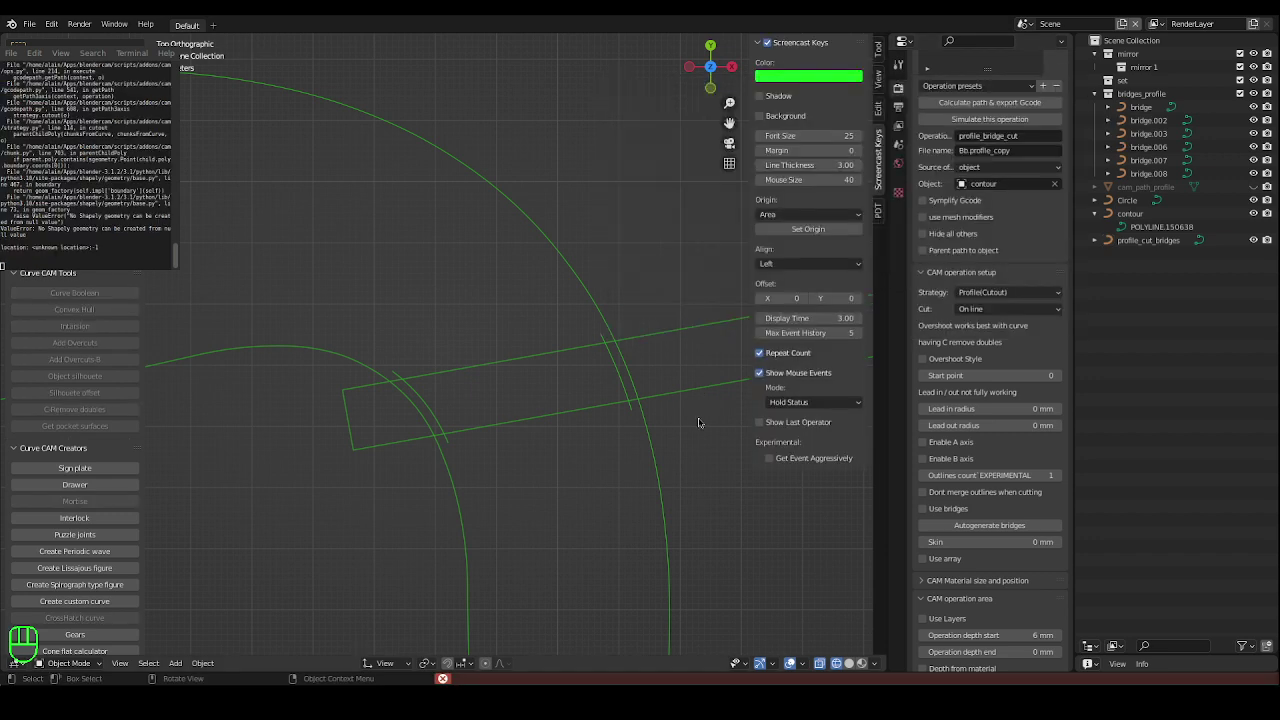
left_click(1019, 188)
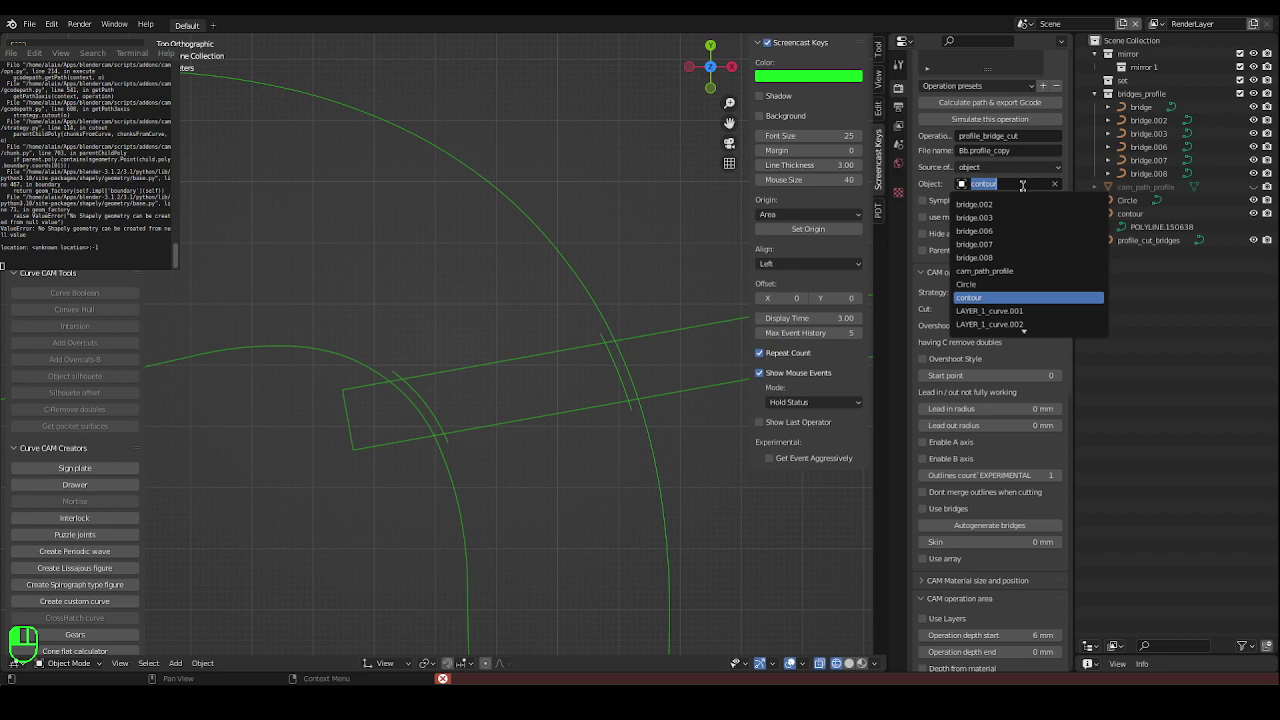
left_click(1020, 272)
left_click(991, 103)
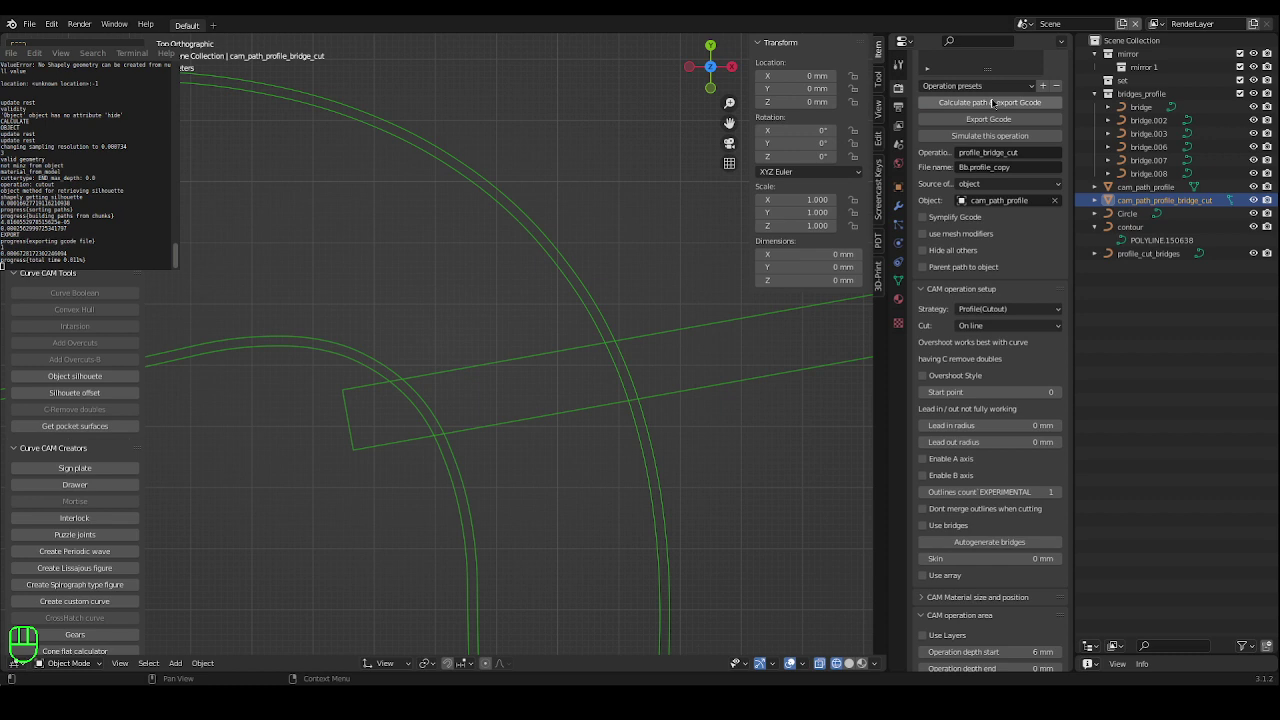
Switch profile_bridge_cut's Object to profile_cut_bridges and recalculate its toolpath.
left_click(1020, 201)
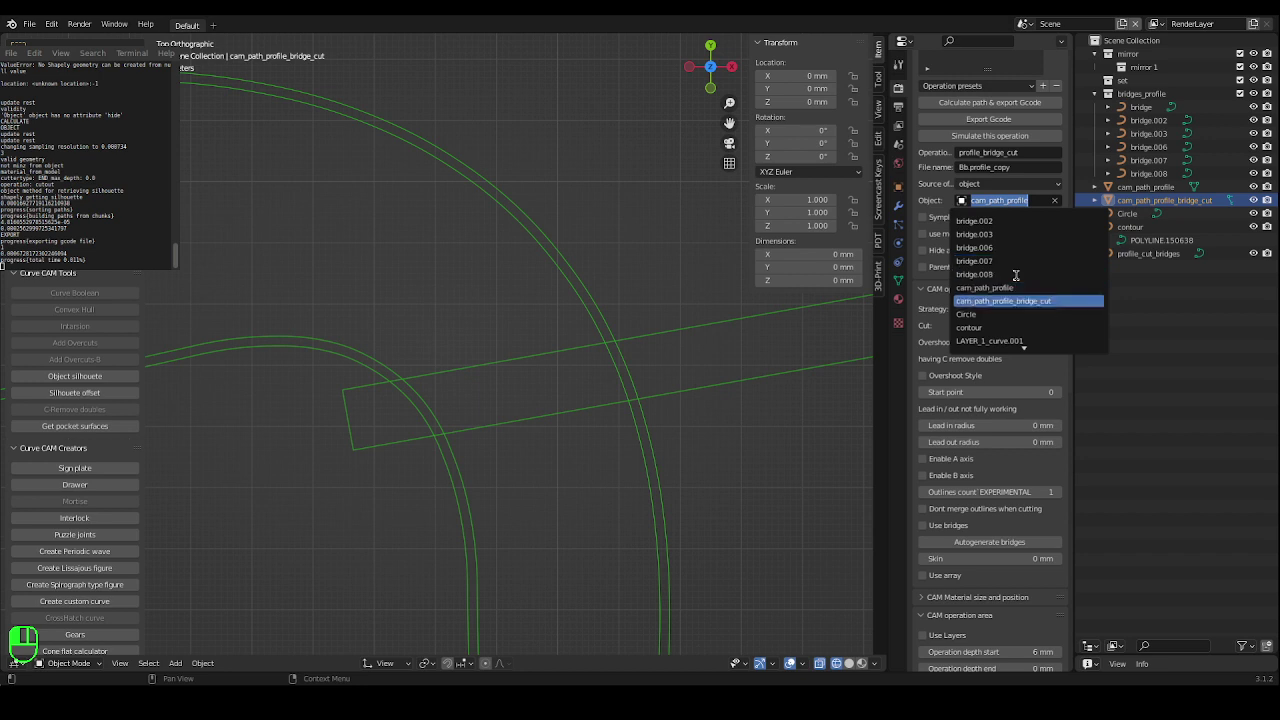
scroll(1020, 320, "down", 4)
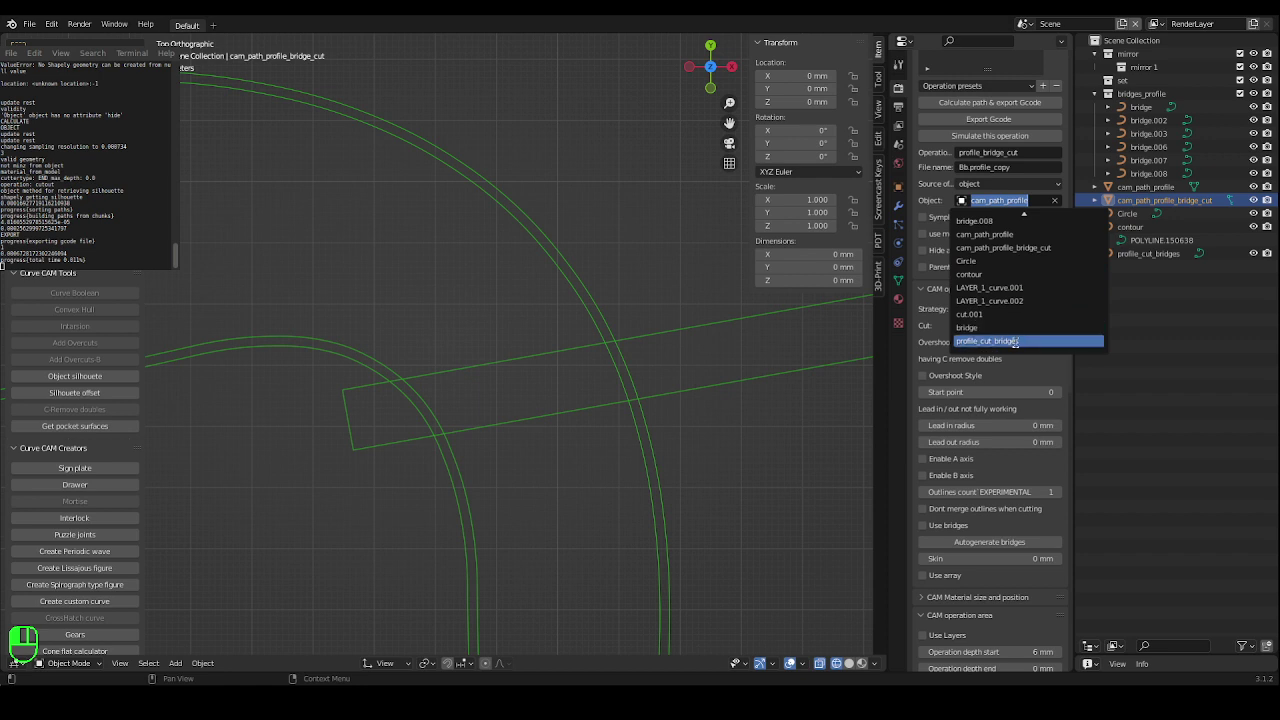
left_click(1018, 341)
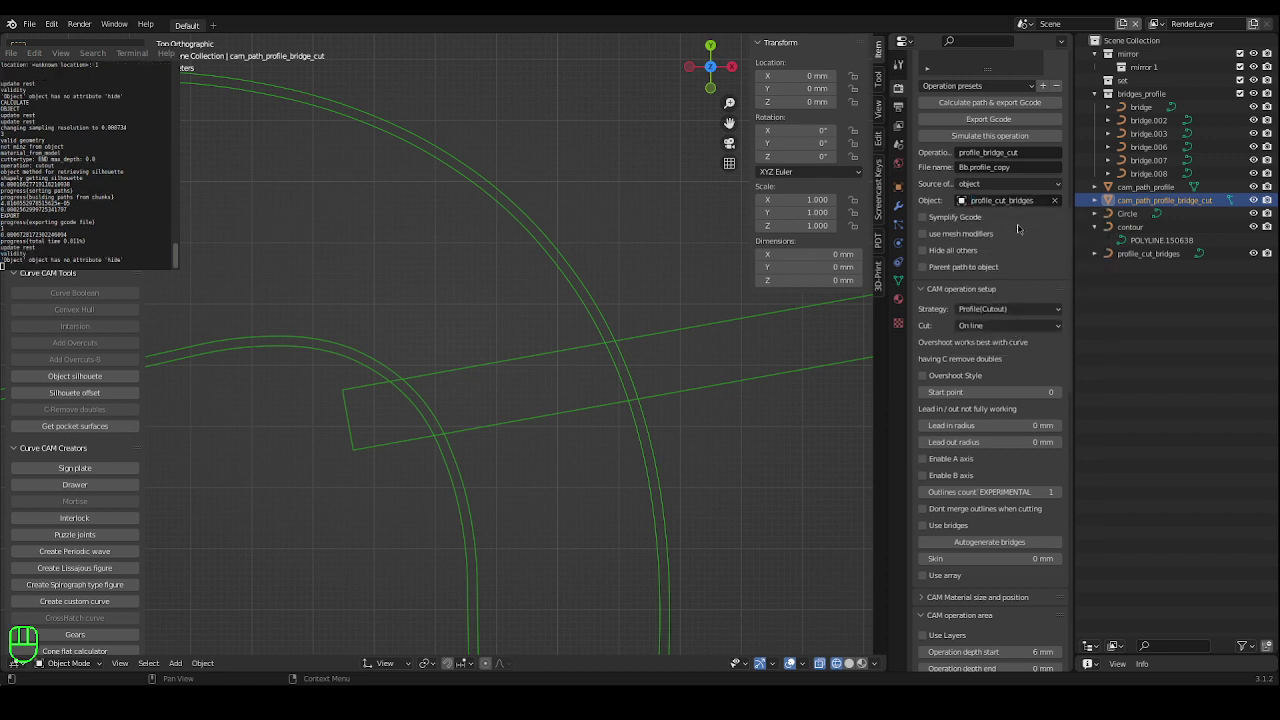
left_click(1007, 104)
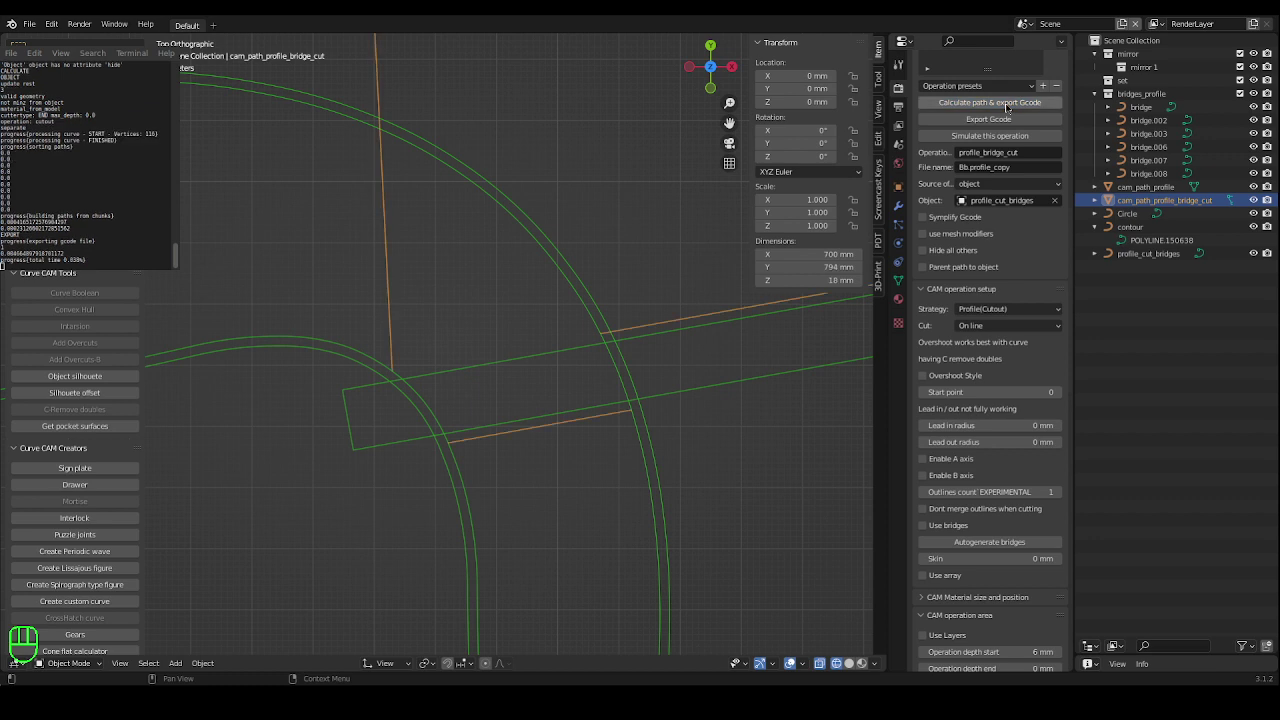
scroll(729, 440, "down", 1)
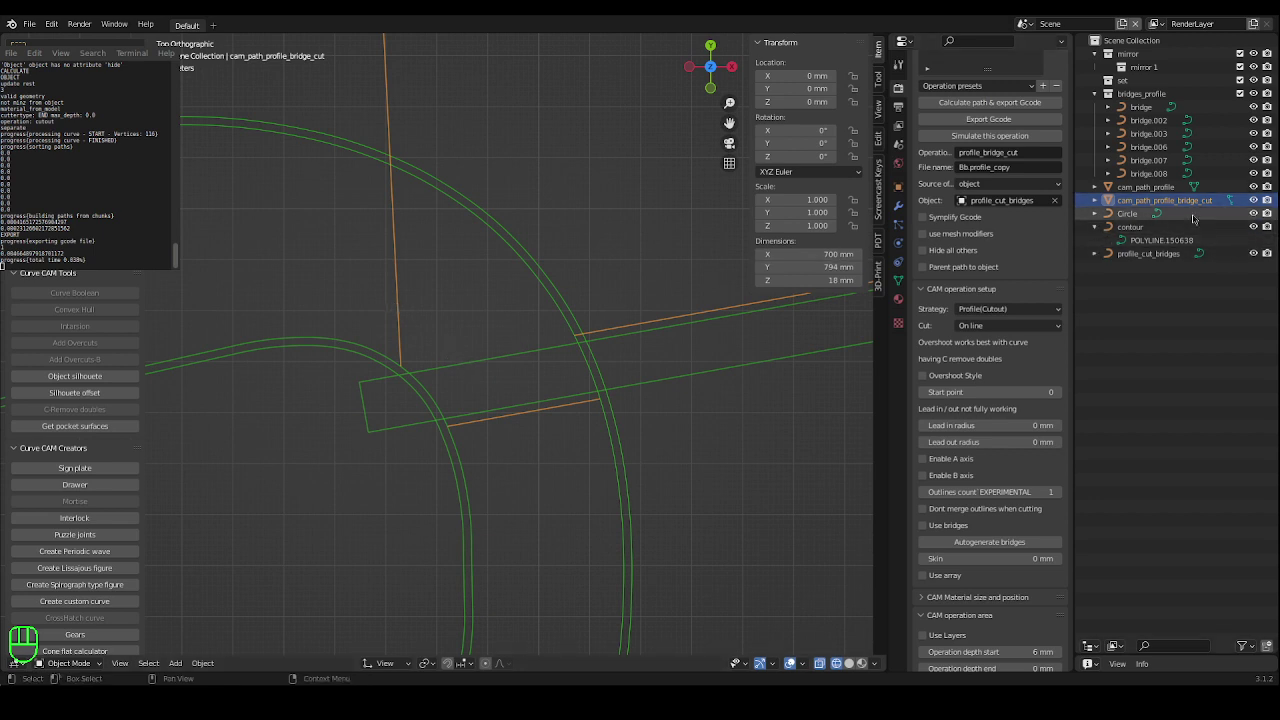
Toggle profile_cut_bridges visibility and orbit around the S contour to inspect the bridge toolpath.
left_click(1254, 254)
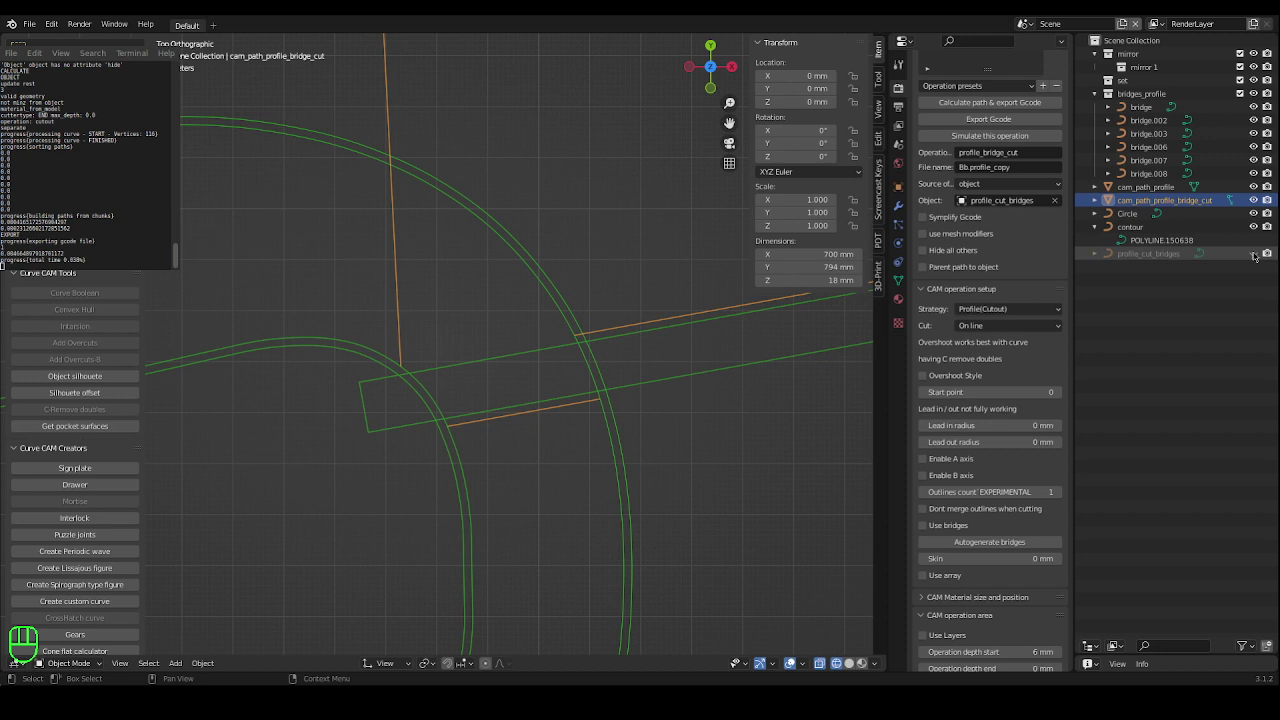
left_click(1254, 254)
middle_click_drag(587, 580, 482, 465)
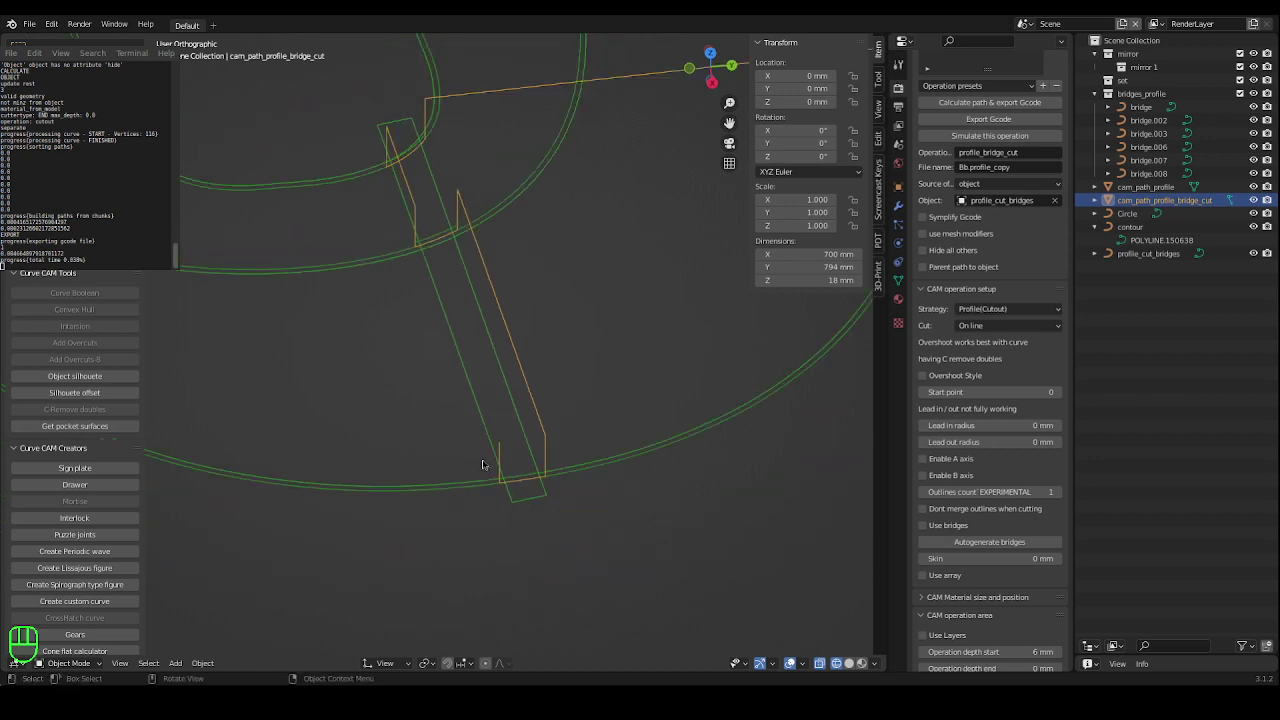
scroll(564, 436, "down", 10)
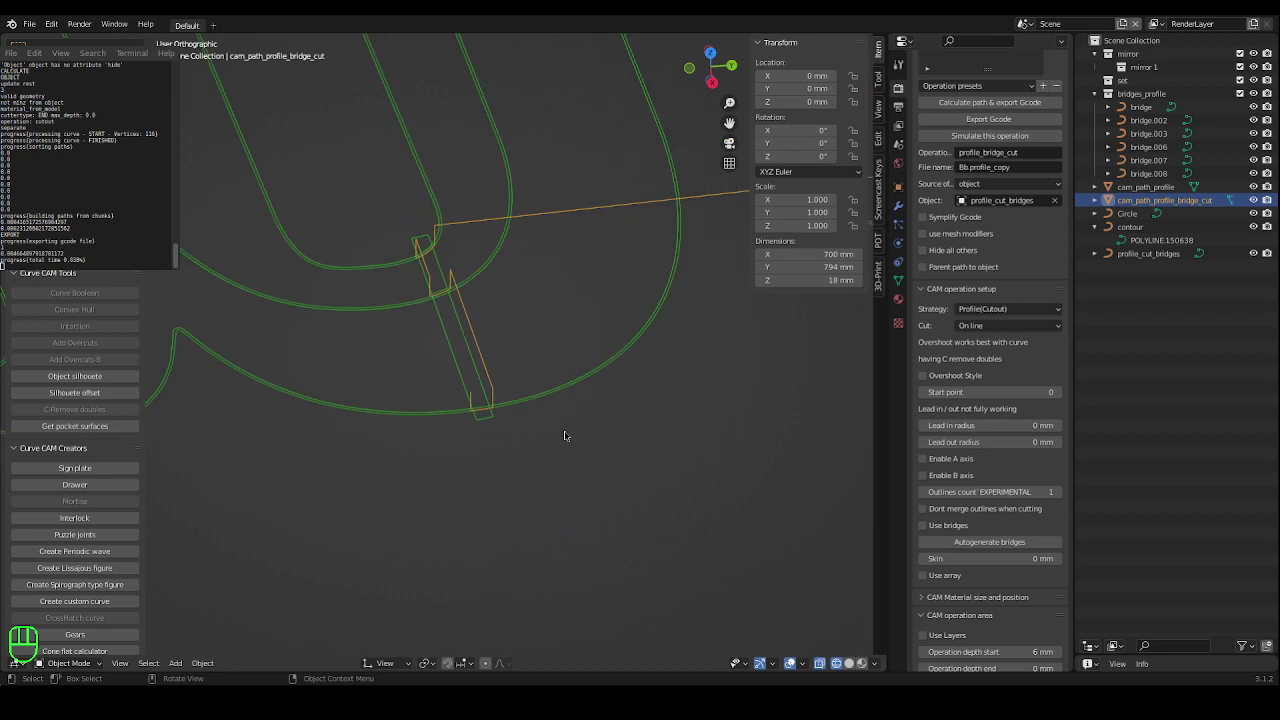
scroll(564, 436, "up", 8)
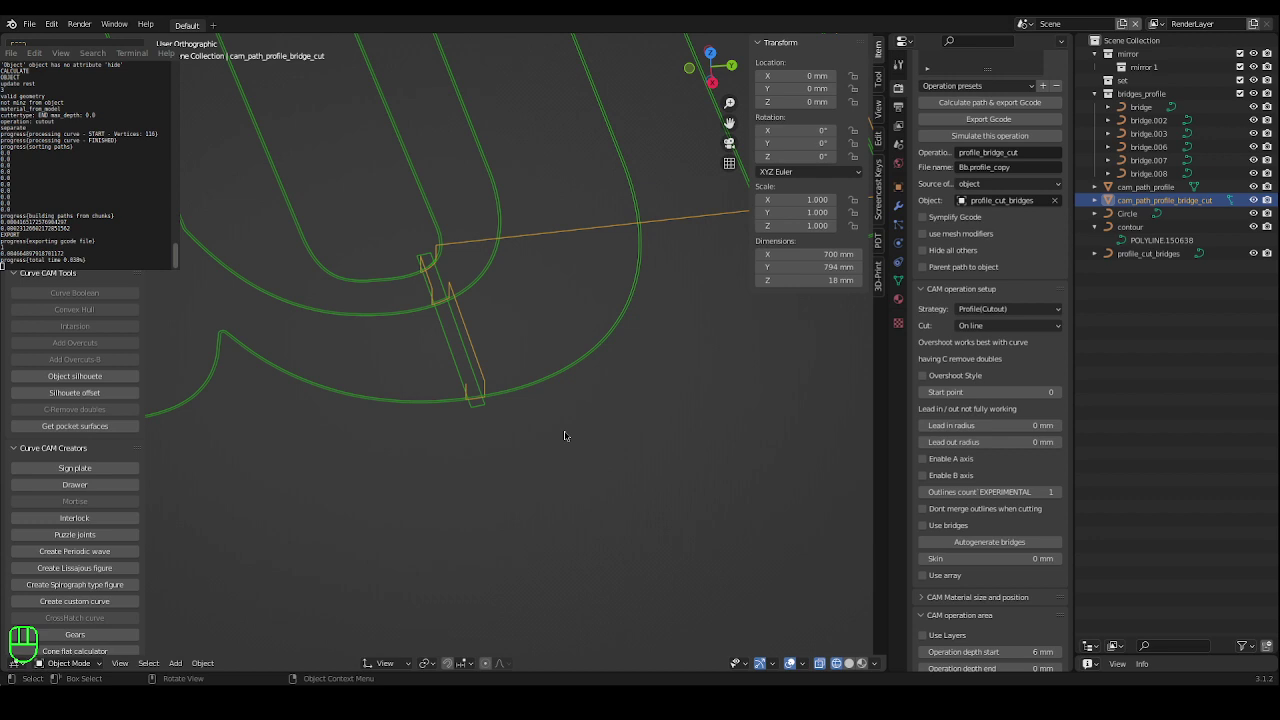
scroll(535, 446, "up", 5)
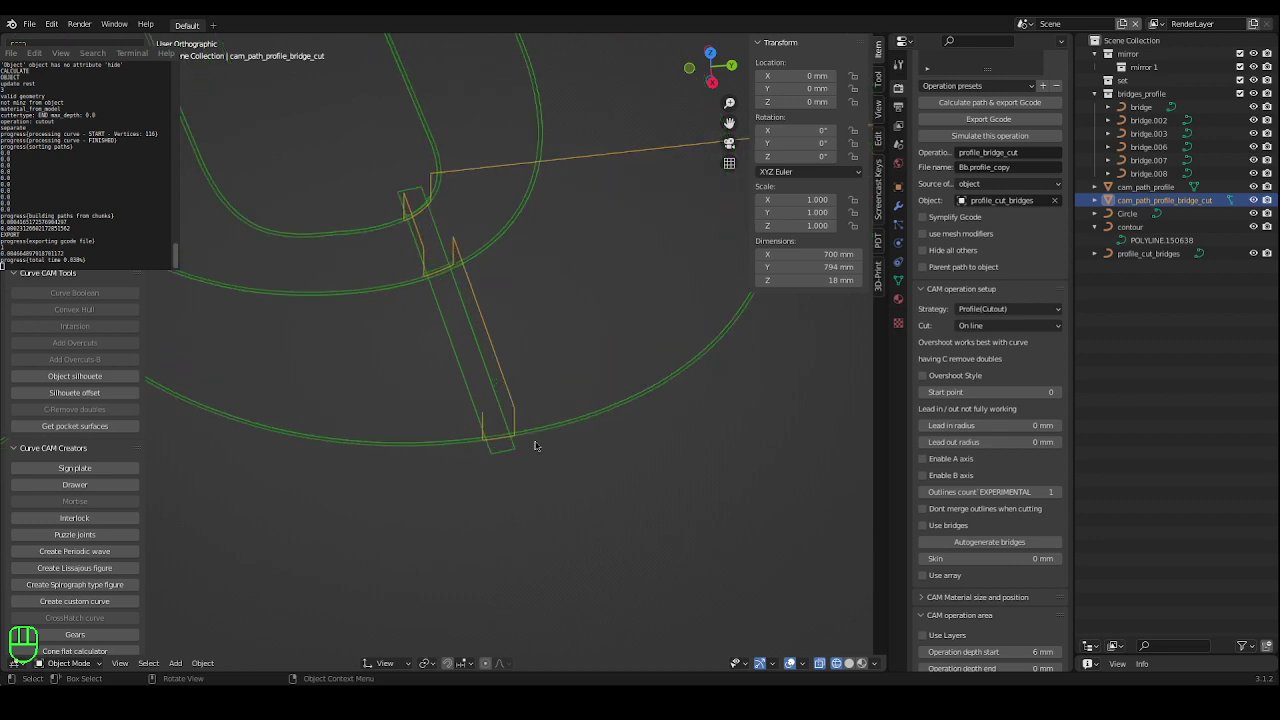
middle_click_drag(570, 480, 573, 480)
scroll(573, 480, "down", 6)
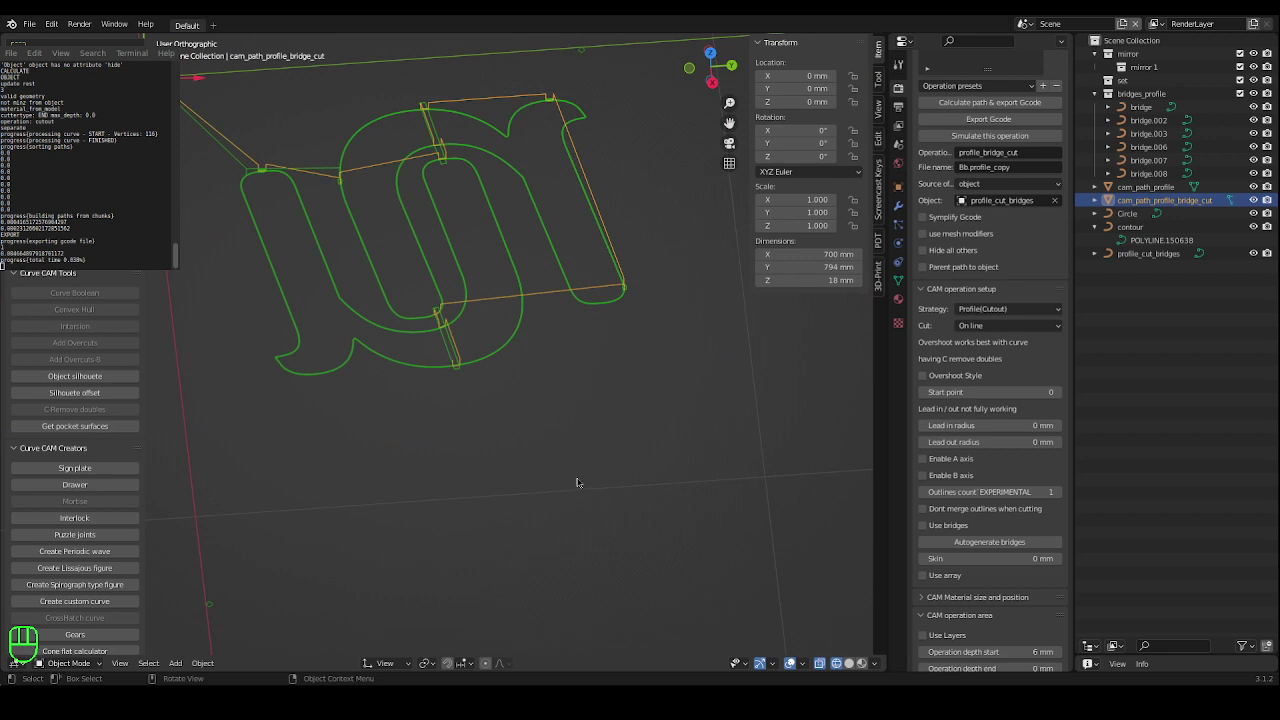
middle_click_drag(580, 451, 648, 491)
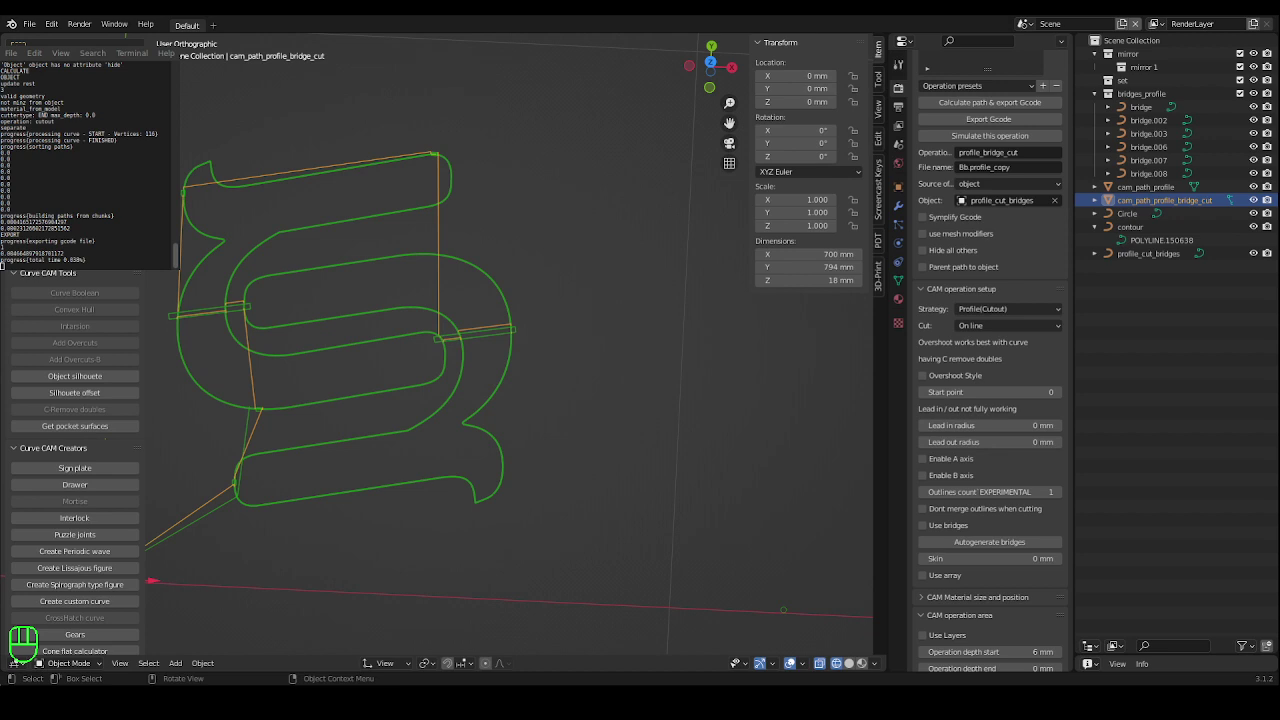
key("shift")
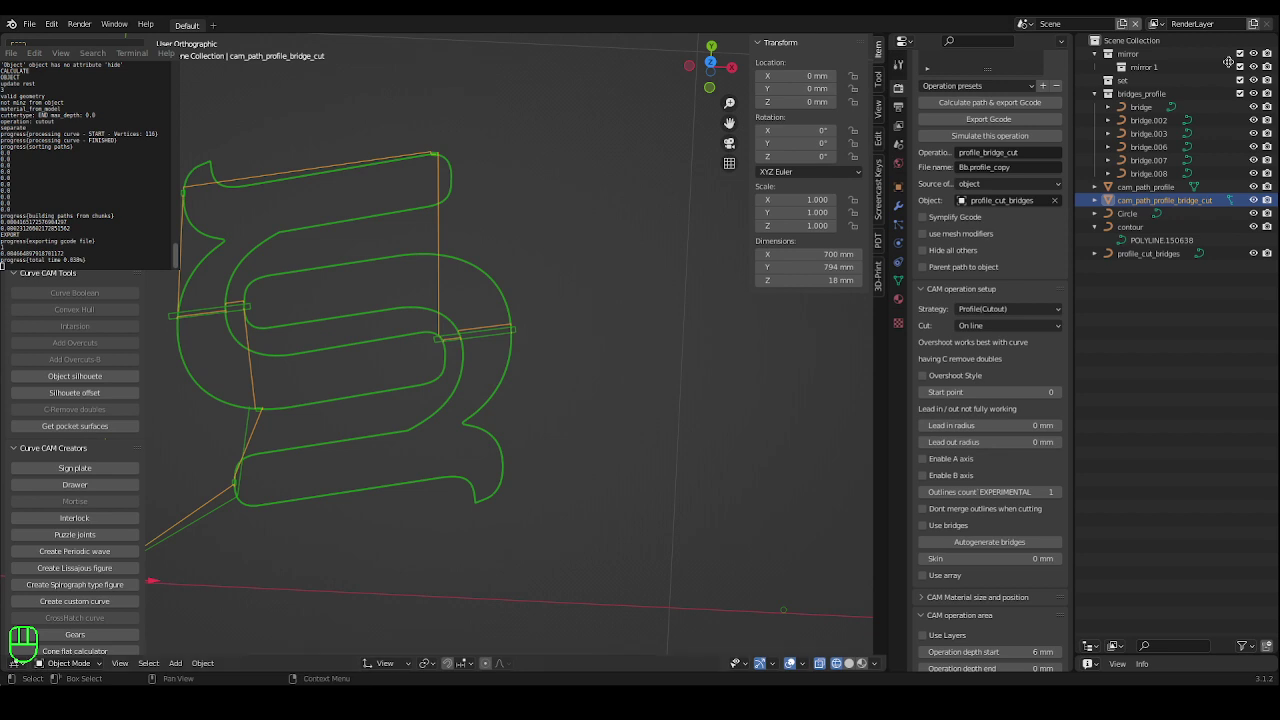